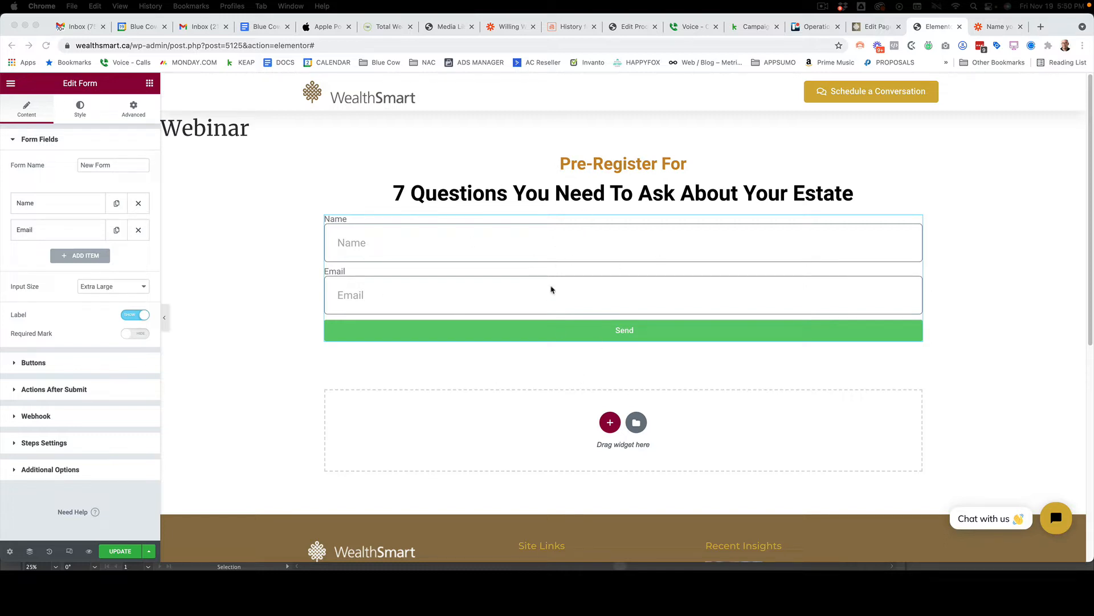
Open the pre-registration form for editing and change the Name field's label to "First Name"
left_click(149, 83)
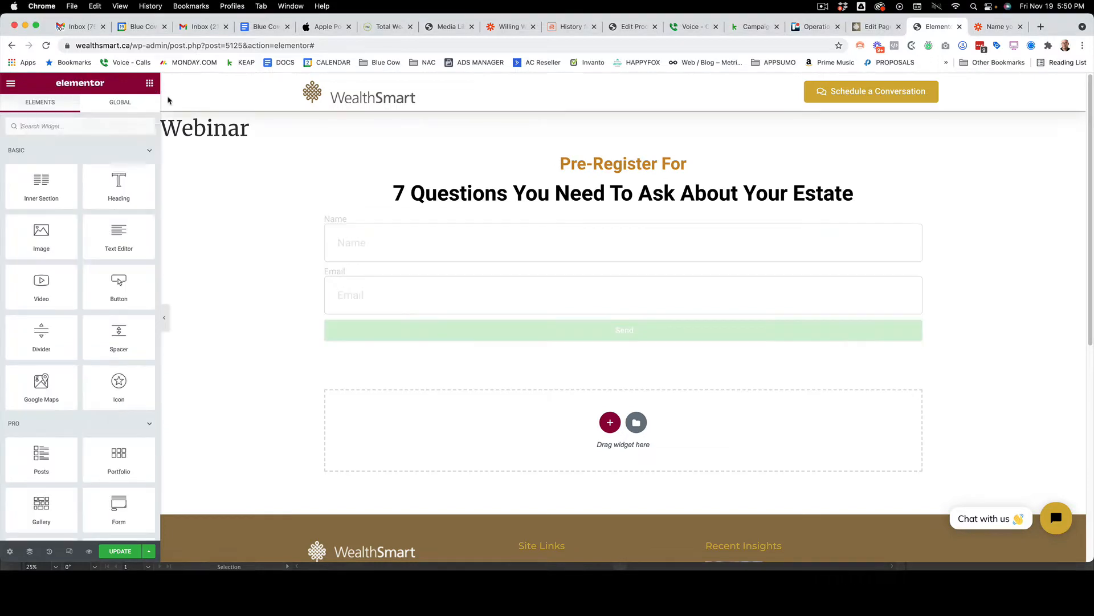
scroll(139, 307, "down", 3)
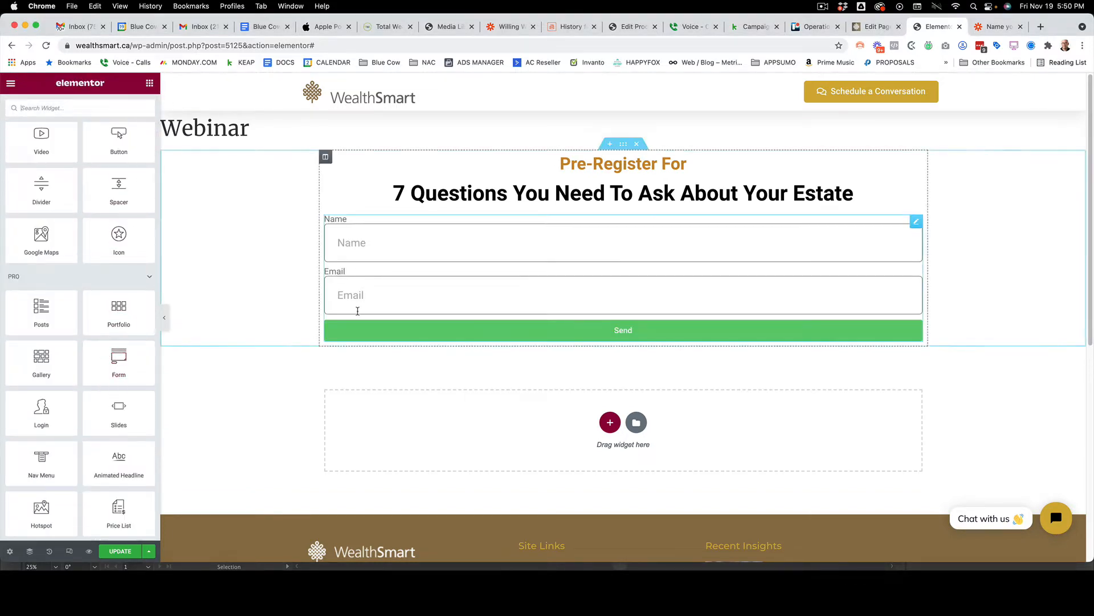
left_click(359, 250)
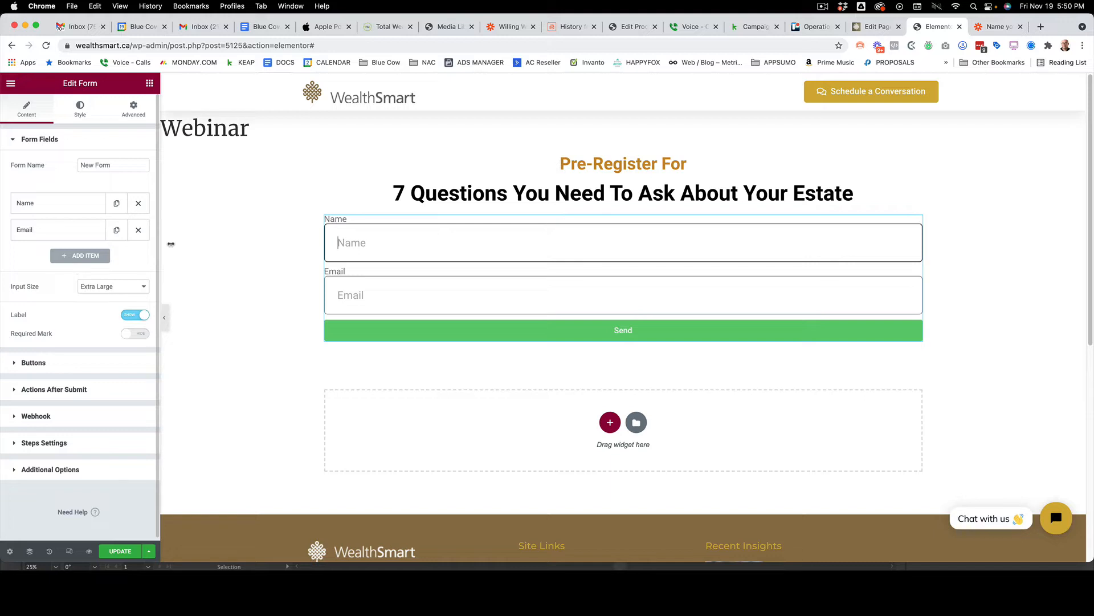
left_click(67, 208)
left_click(65, 264)
key("super+a")
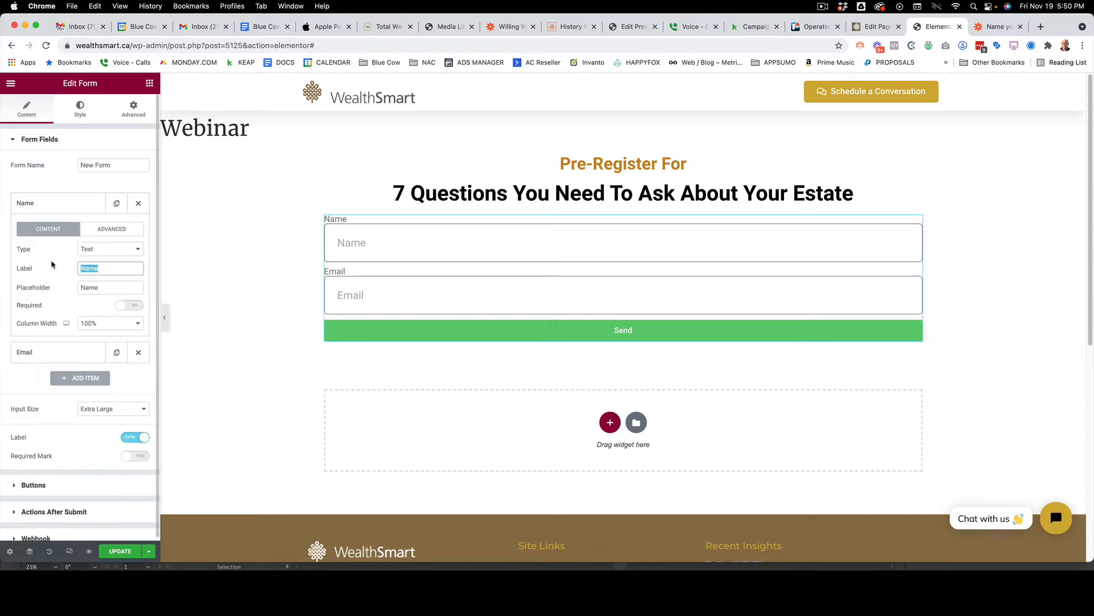
type("First Name")
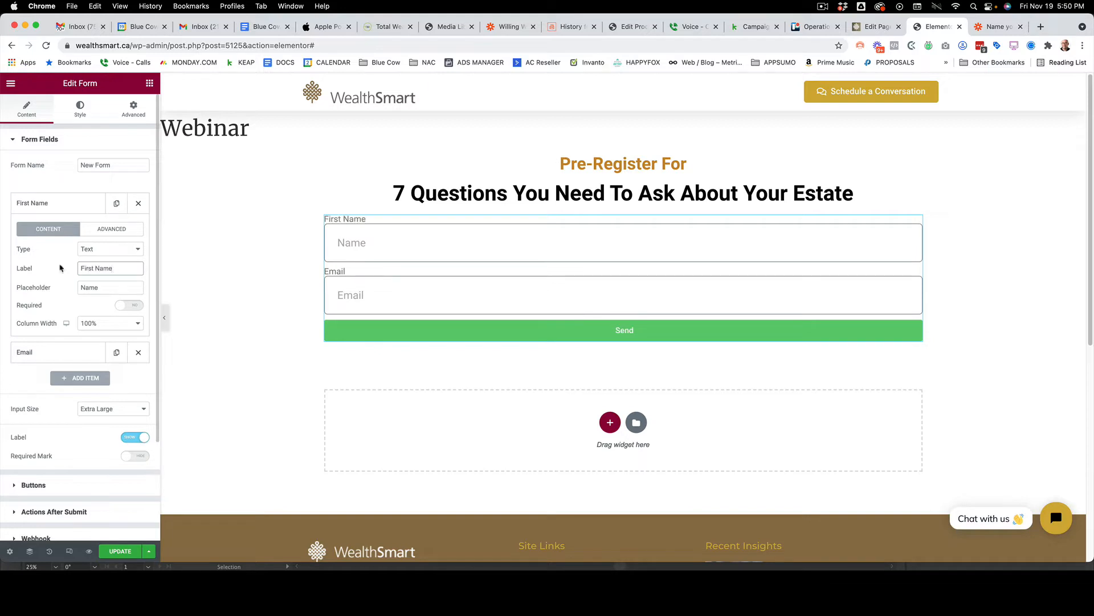
Set the First Name field's placeholder to "First Name" and make the field required
double_click(108, 287)
type("First")
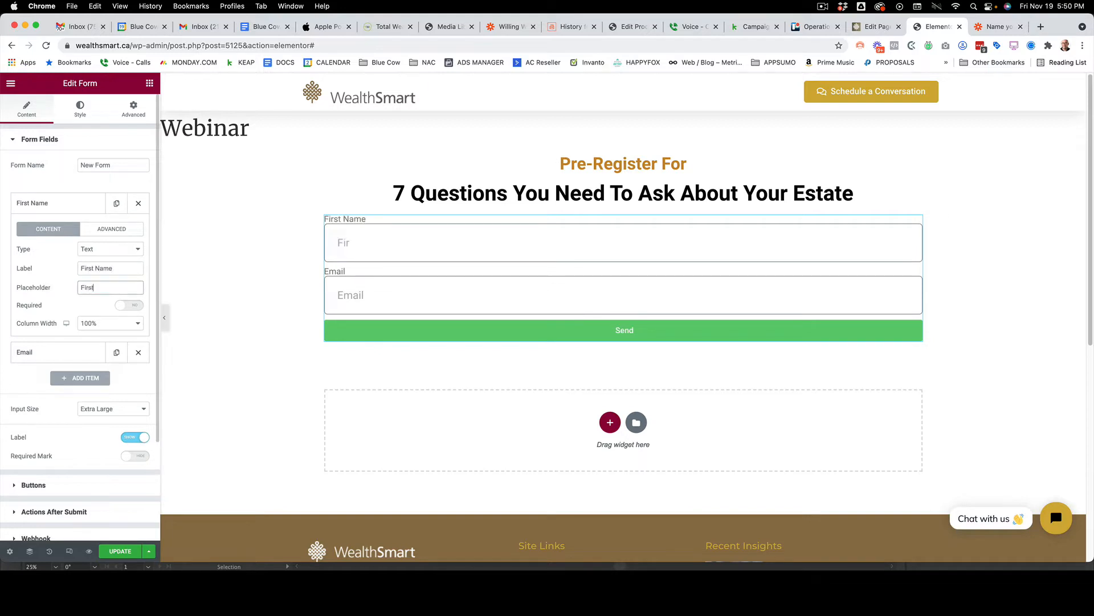
type(" Name")
left_click(139, 308)
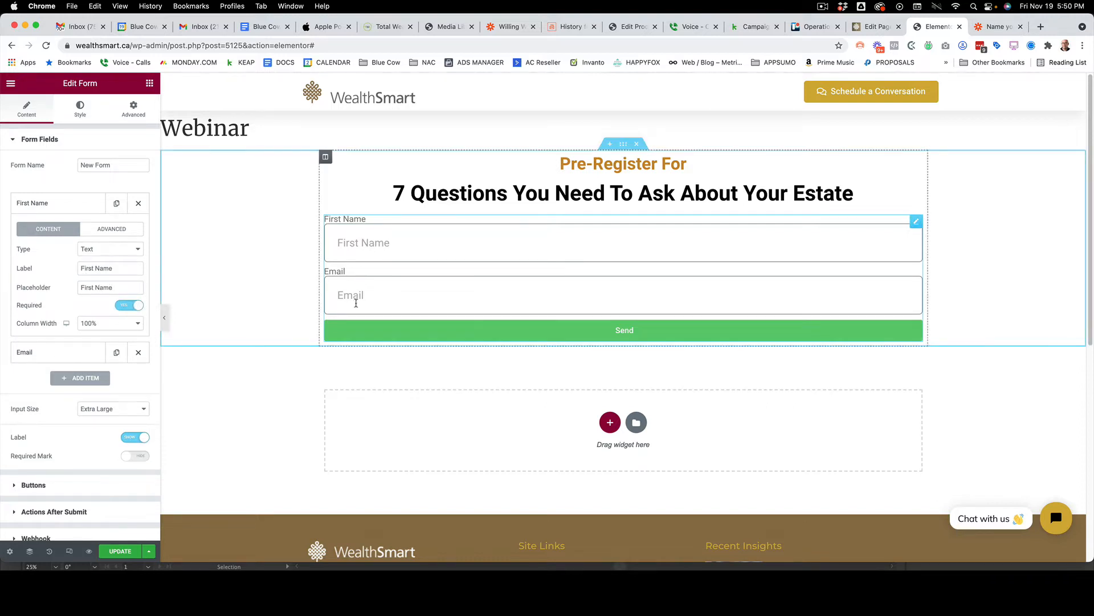
Review the form's Email field and after-submit actions, and open the Webhook settings
left_click(65, 350)
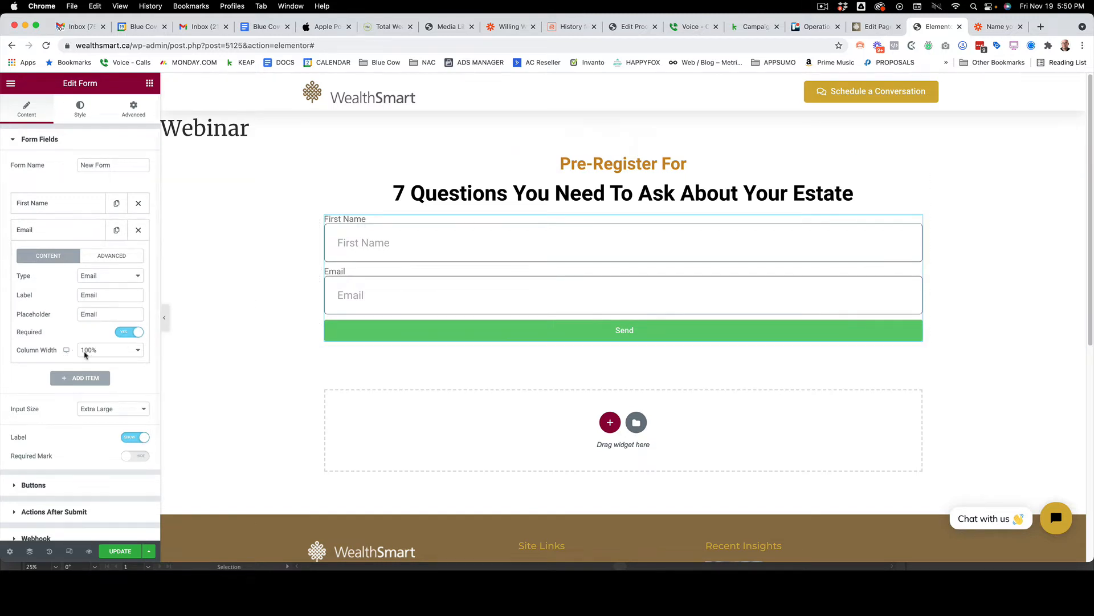
scroll(80, 359, "down", 3)
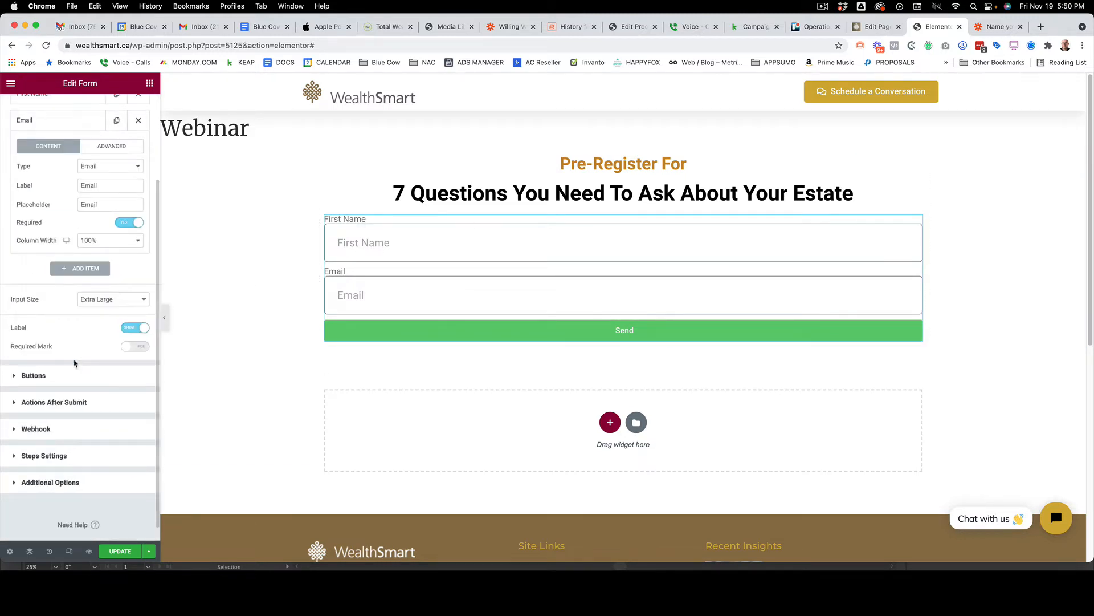
scroll(74, 362, "down", 1)
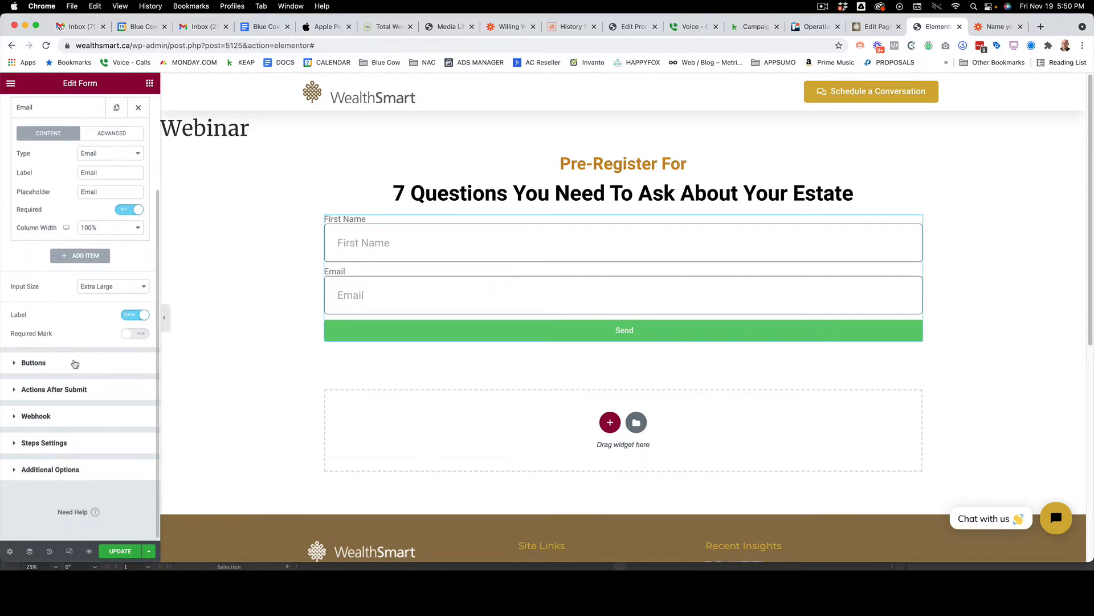
left_click(48, 395)
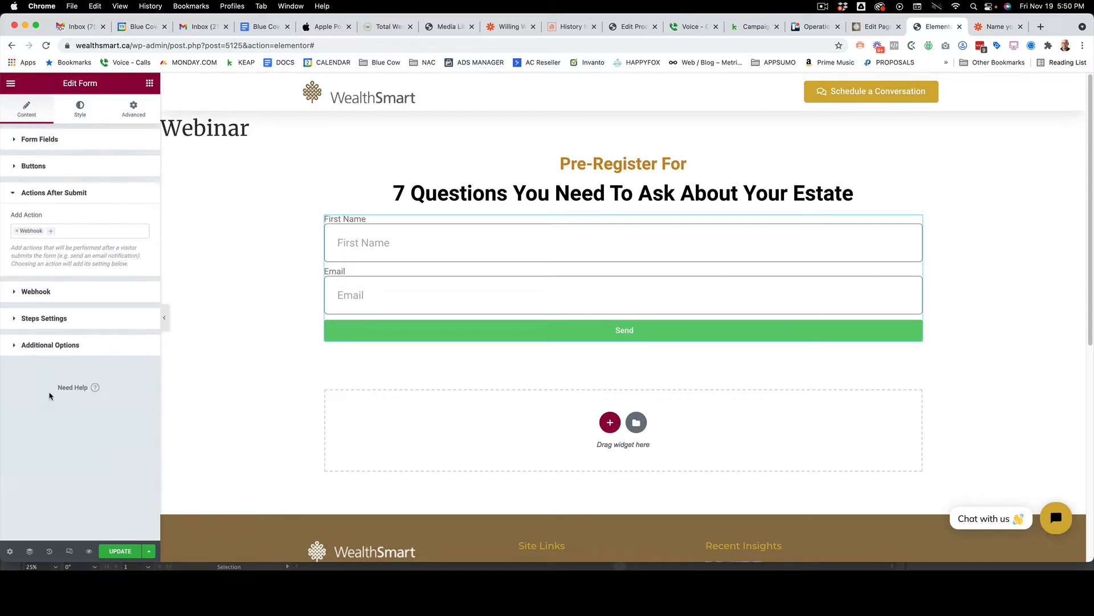
left_click(51, 232)
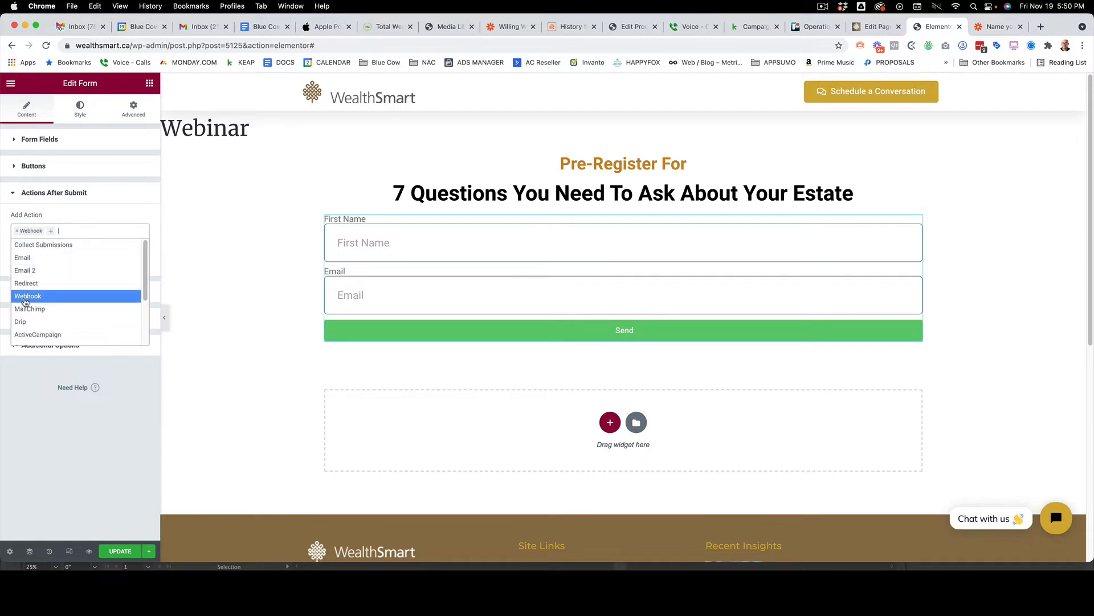
left_click(102, 220)
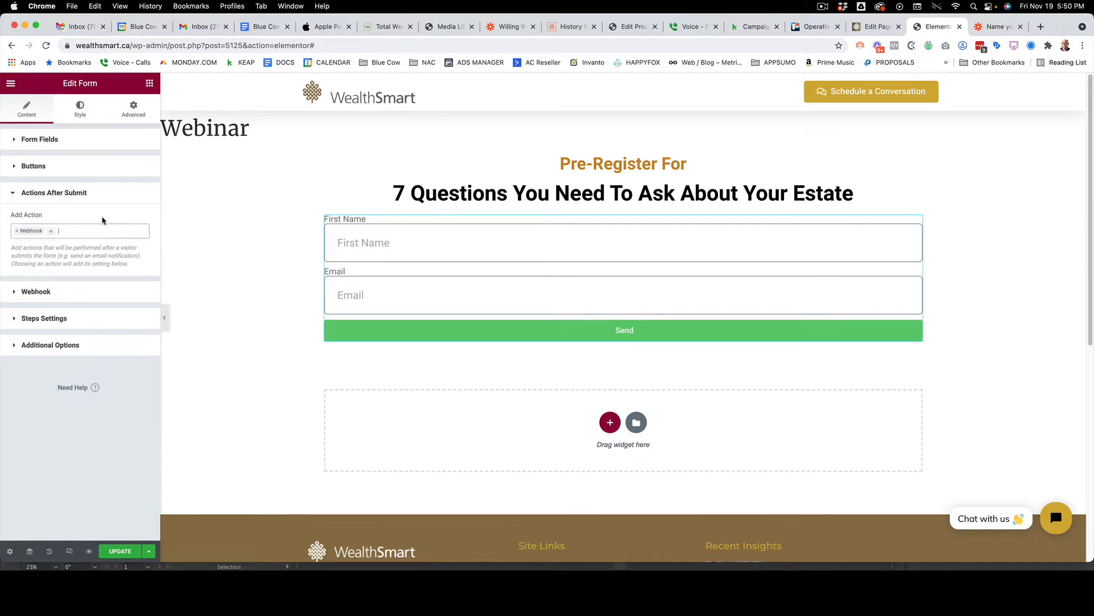
left_click(41, 294)
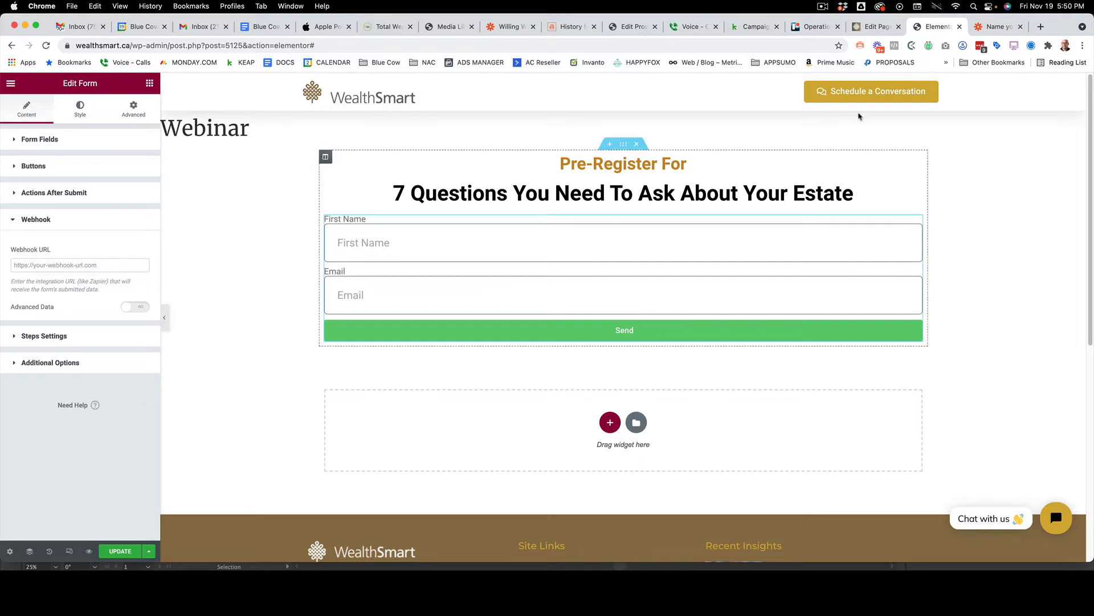
Switch to Zapier and name the new zap "Webinar PreRegistration - To Keap"
left_click(999, 27)
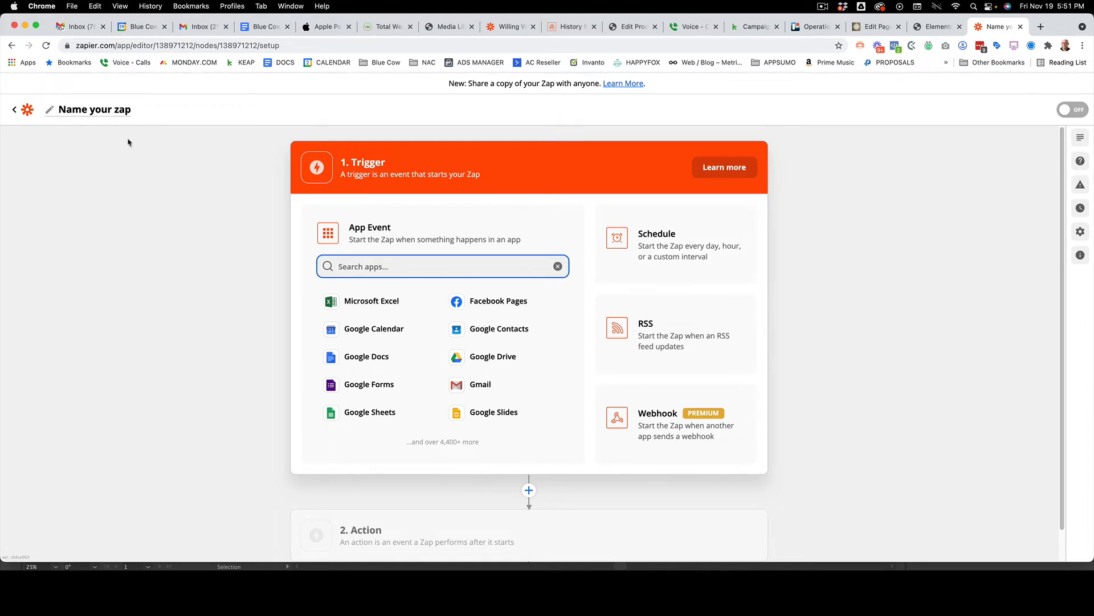
left_click(100, 112)
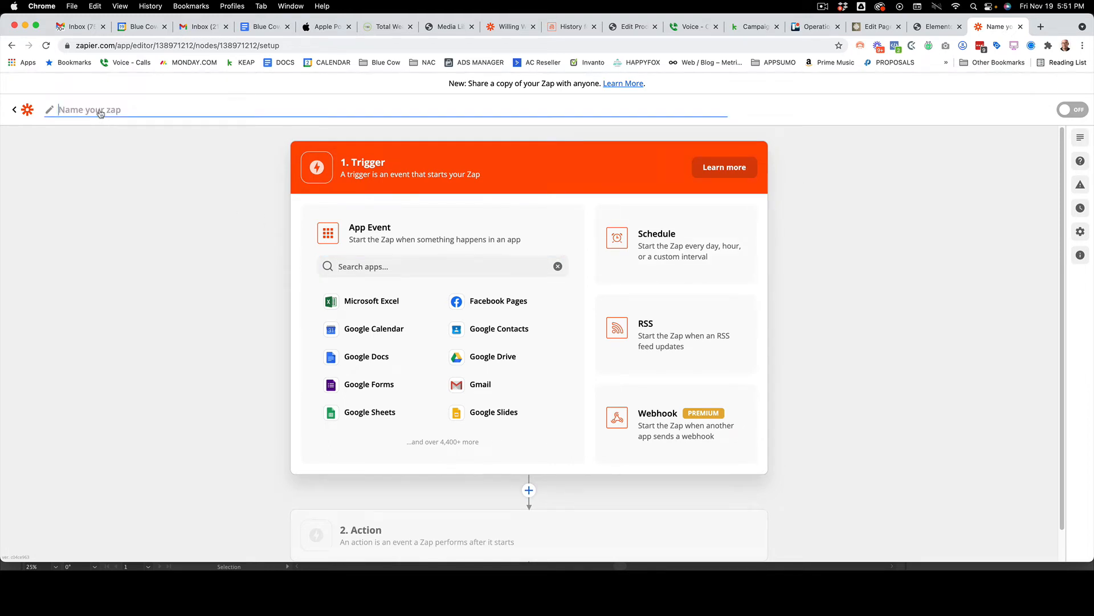
type("Webinar Registration - To Keap")
left_click(96, 110)
type("Pre")
Set the zap's trigger to Webhooks by Zapier with the Catch Hook event and continue to the trigger setup
left_click(370, 271)
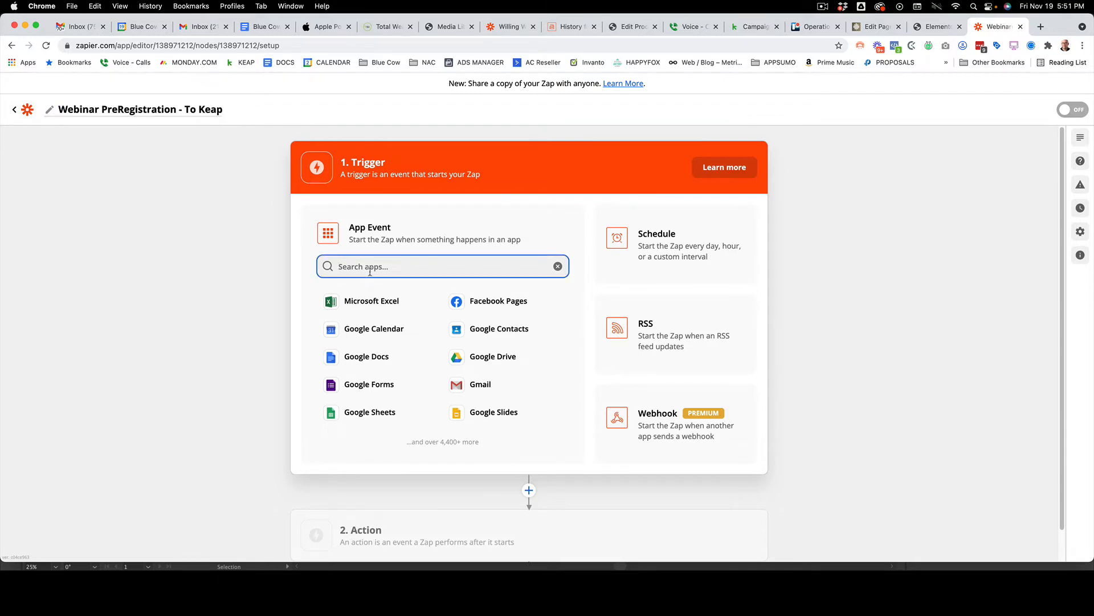
type("webho")
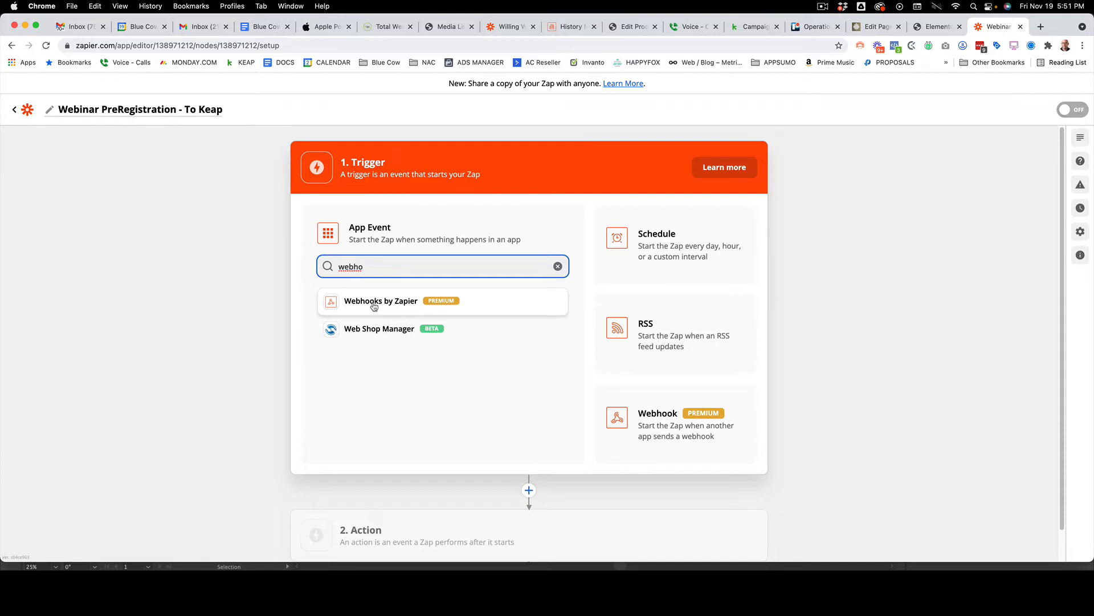
left_click(374, 302)
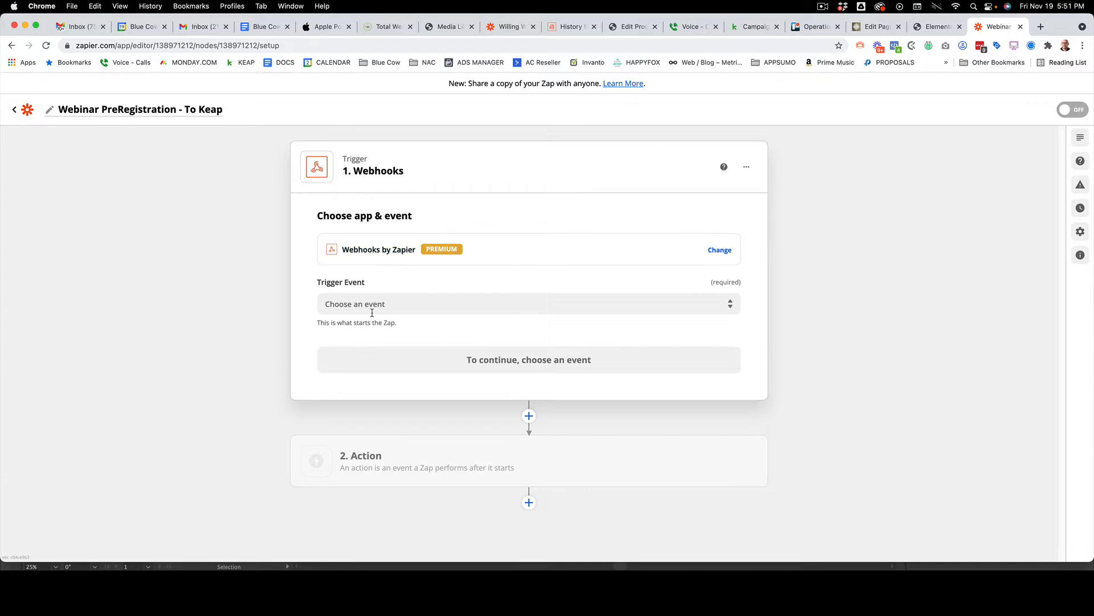
left_click(341, 309)
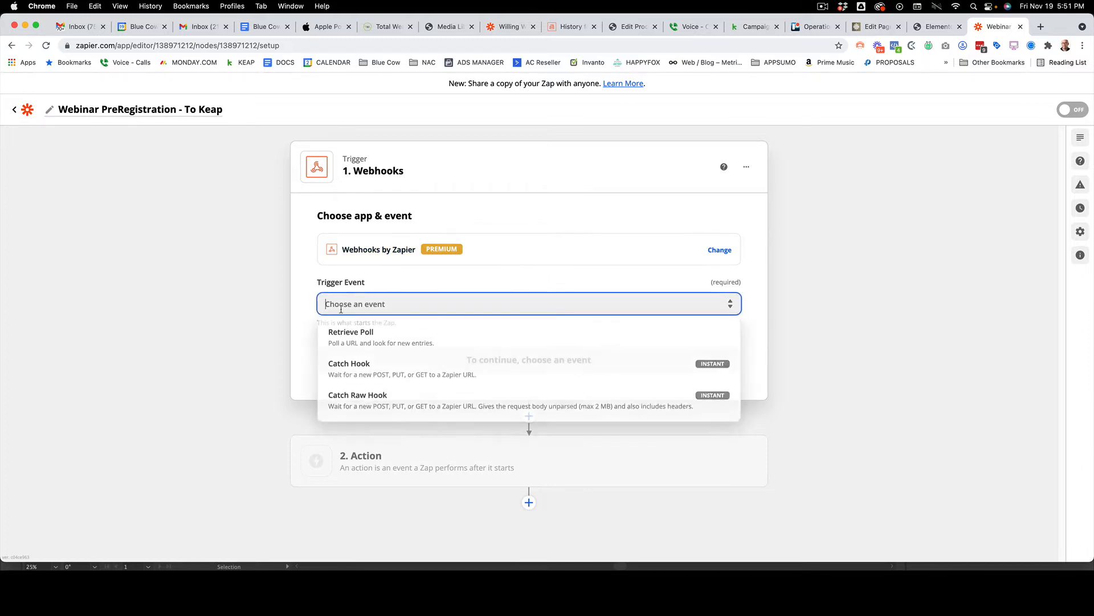
left_click(355, 378)
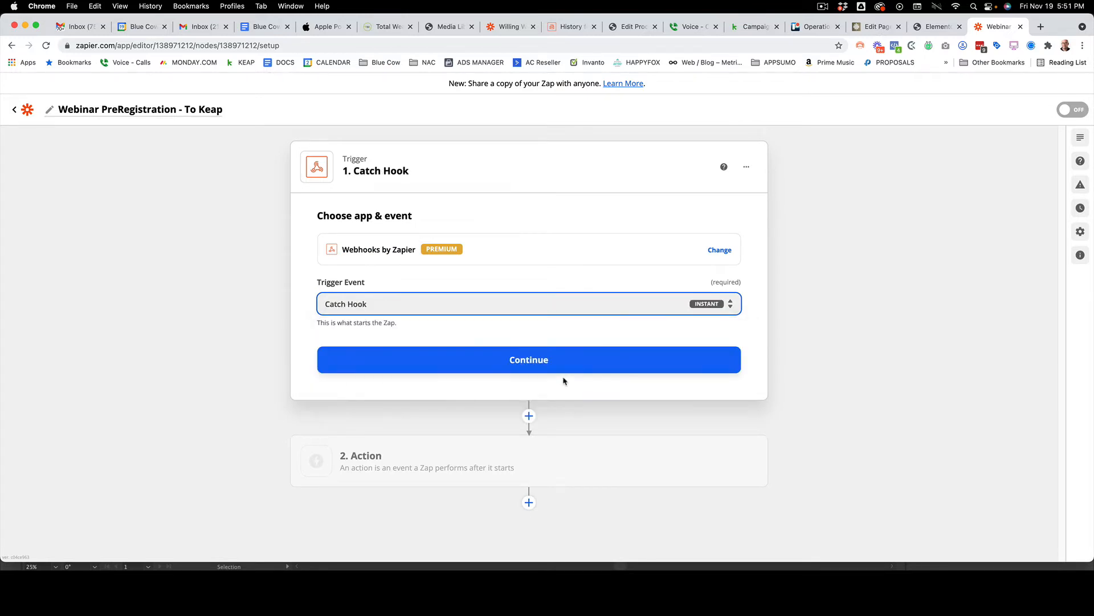
left_click(586, 368)
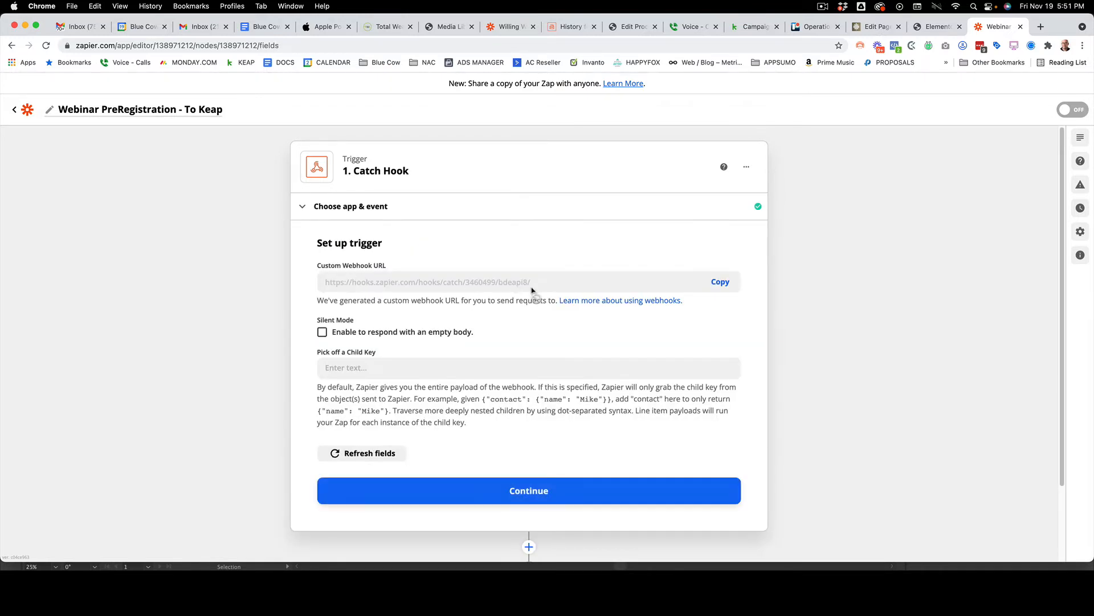
Copy Zapier's custom webhook URL and paste it as the Webhook URL of the form in Elementor
left_click(713, 288)
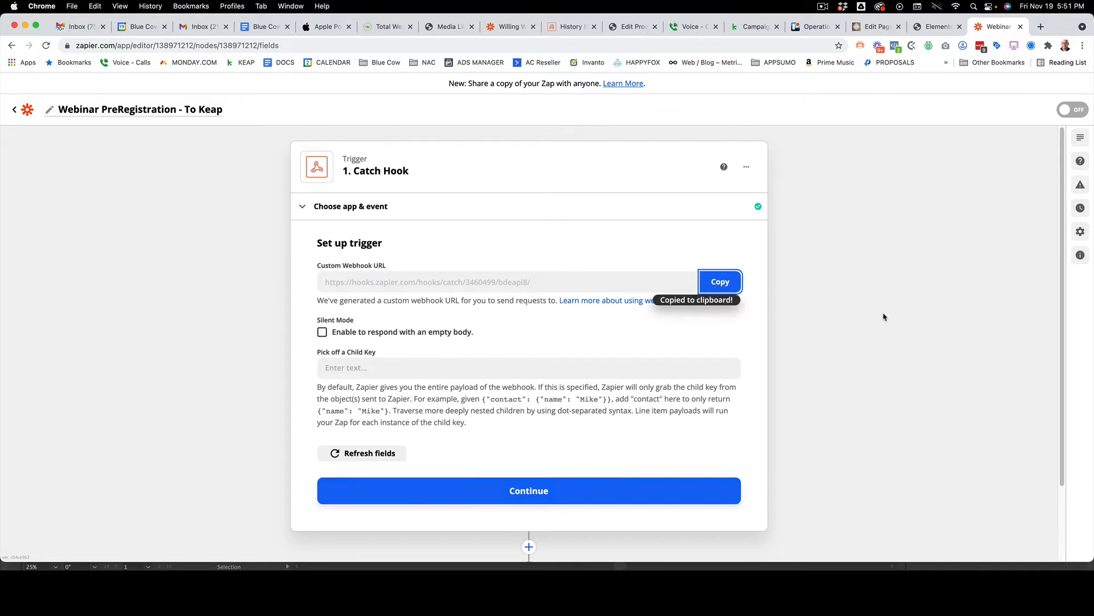
left_click(958, 25)
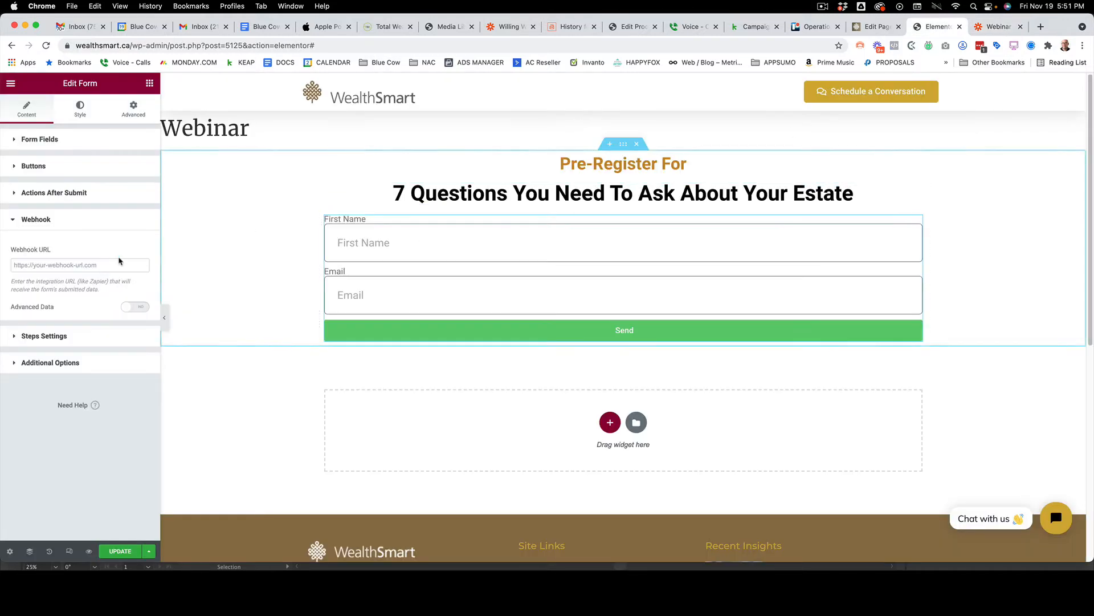
left_click(73, 266)
key("super+v")
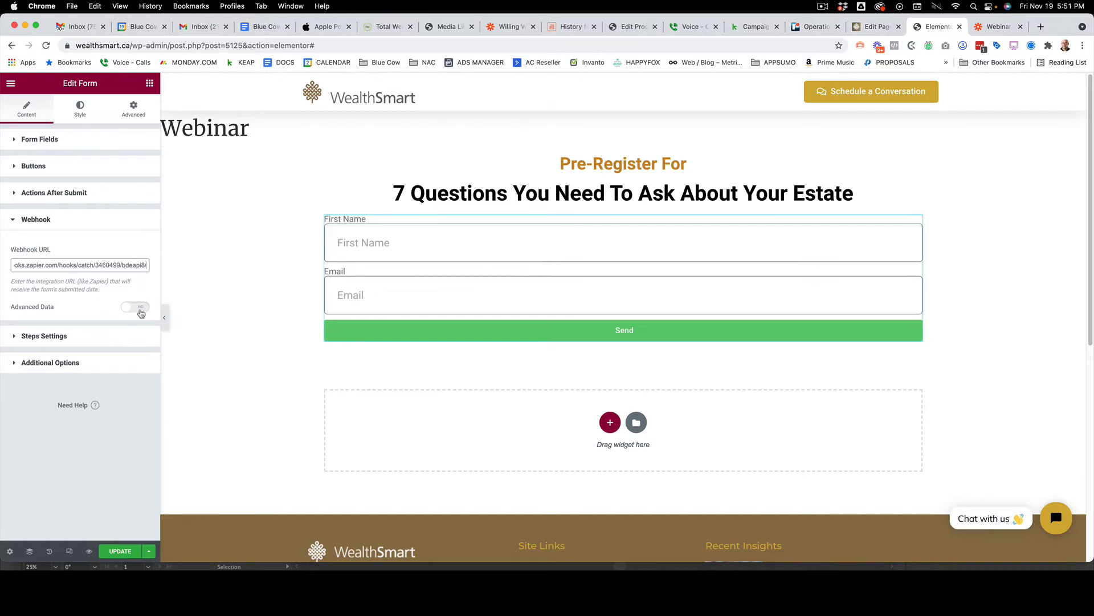
Update the page with the form changes and open the live Webinar page
left_click(54, 338)
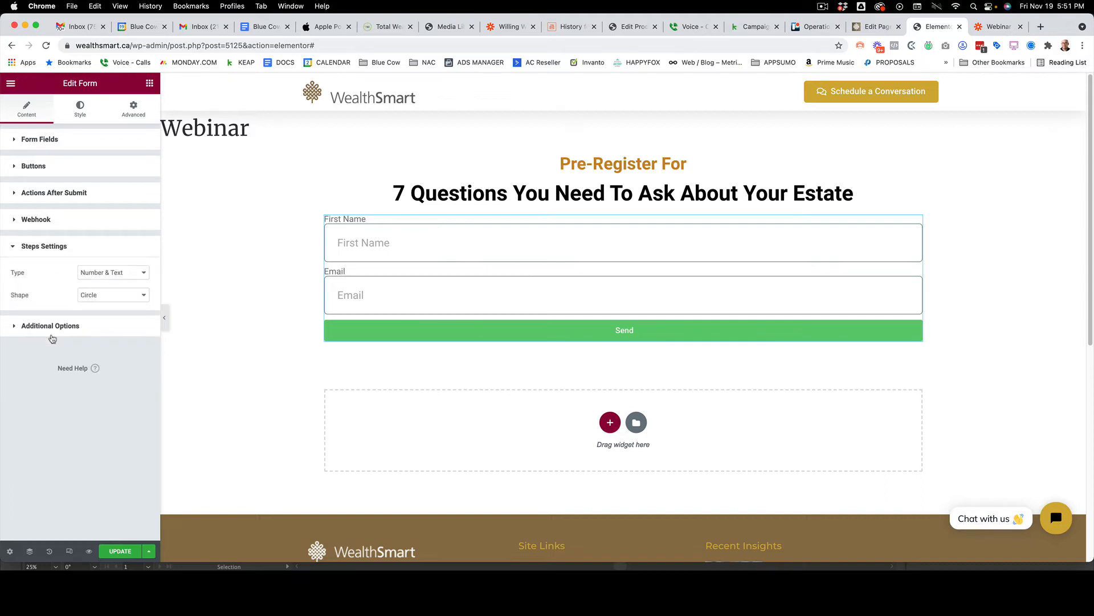
left_click(43, 194)
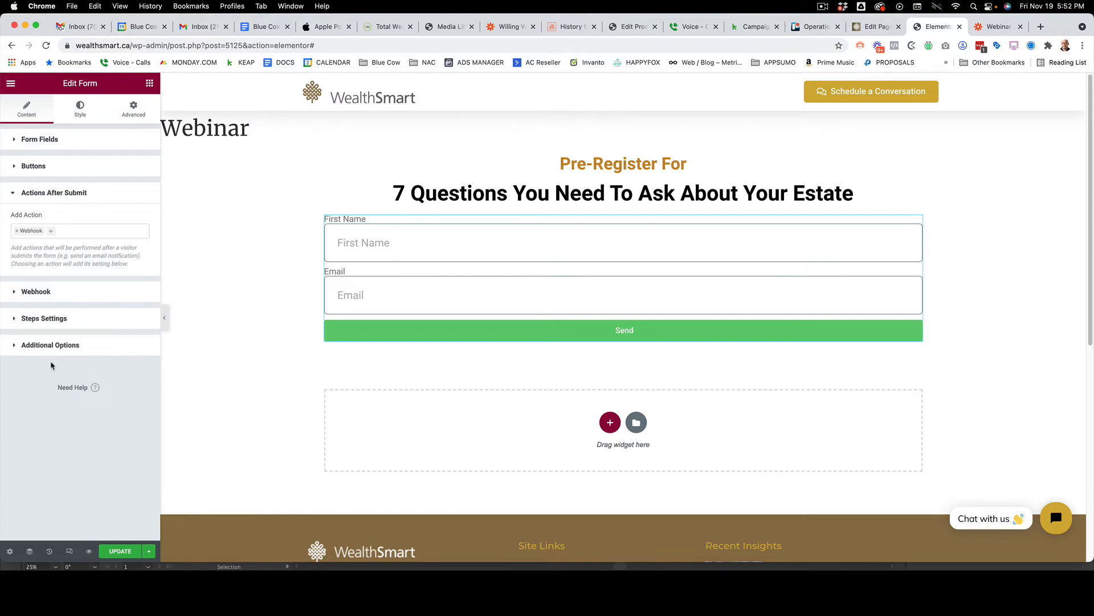
left_click(121, 551)
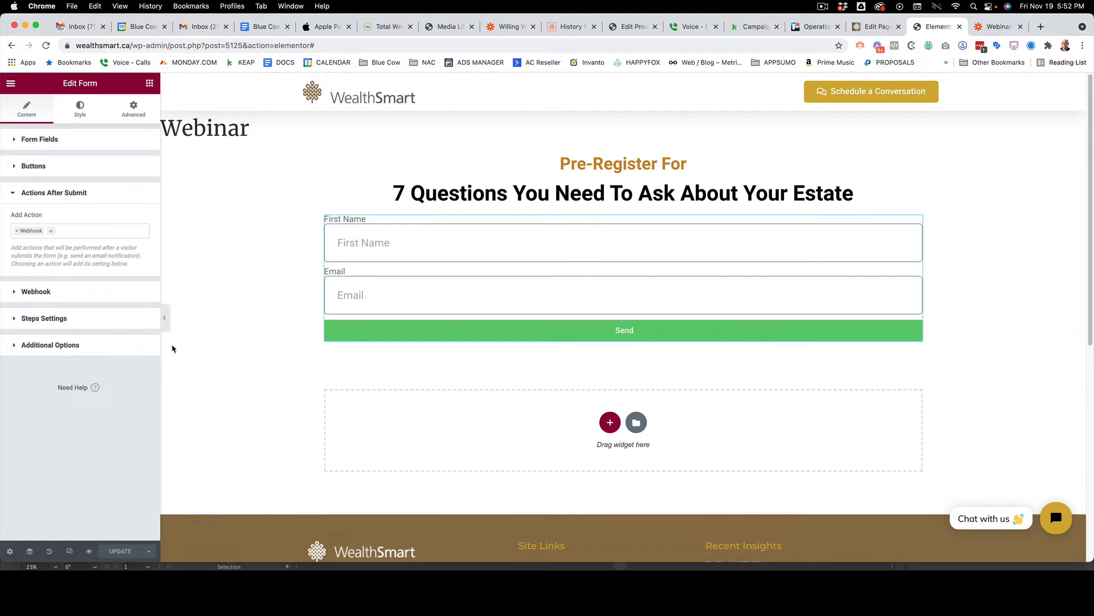
left_click(10, 86)
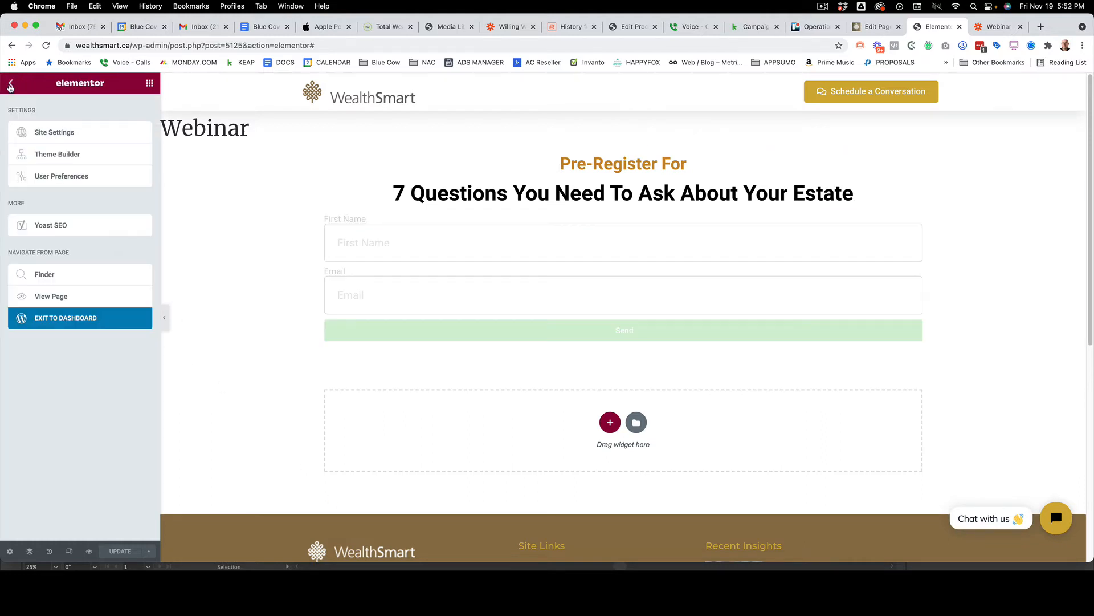
left_click(55, 298)
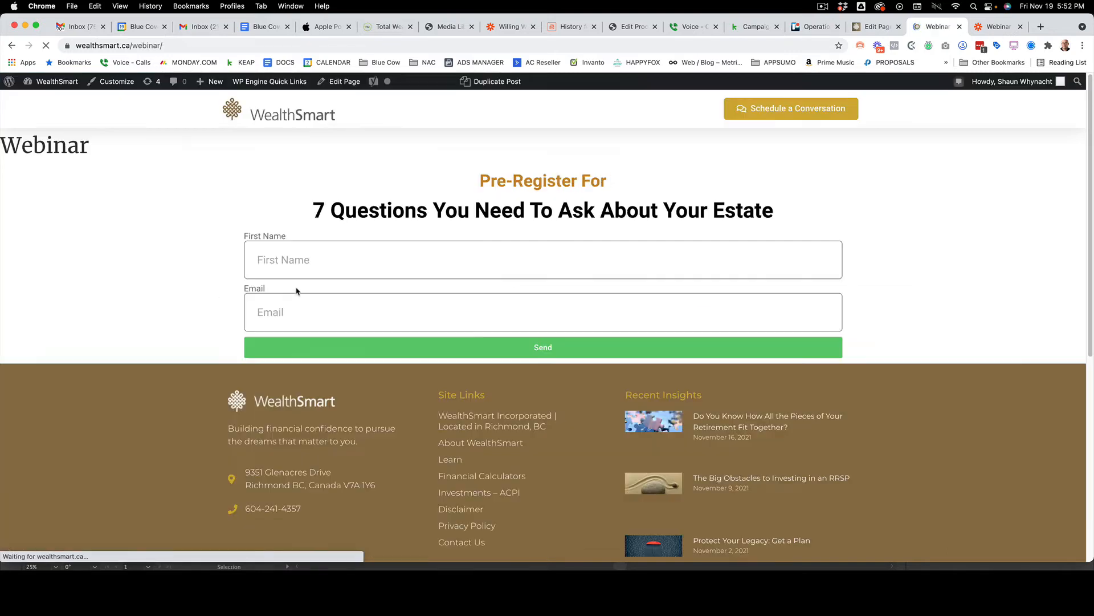
Submit a test registration on the live form with a first name and e-mail address
left_click(355, 246)
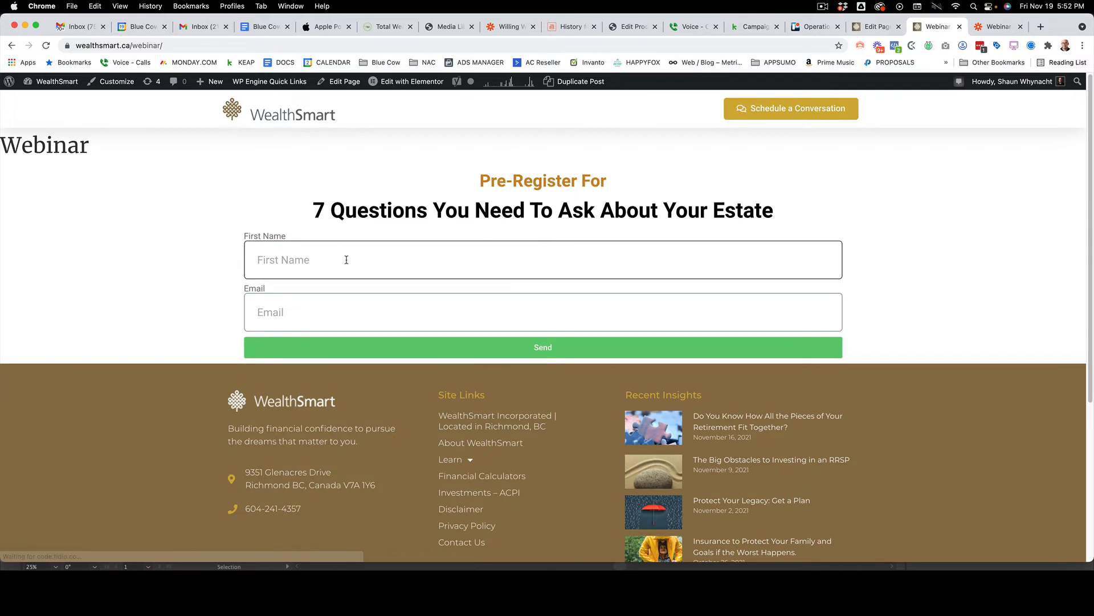
type("Shaun")
left_click(311, 301)
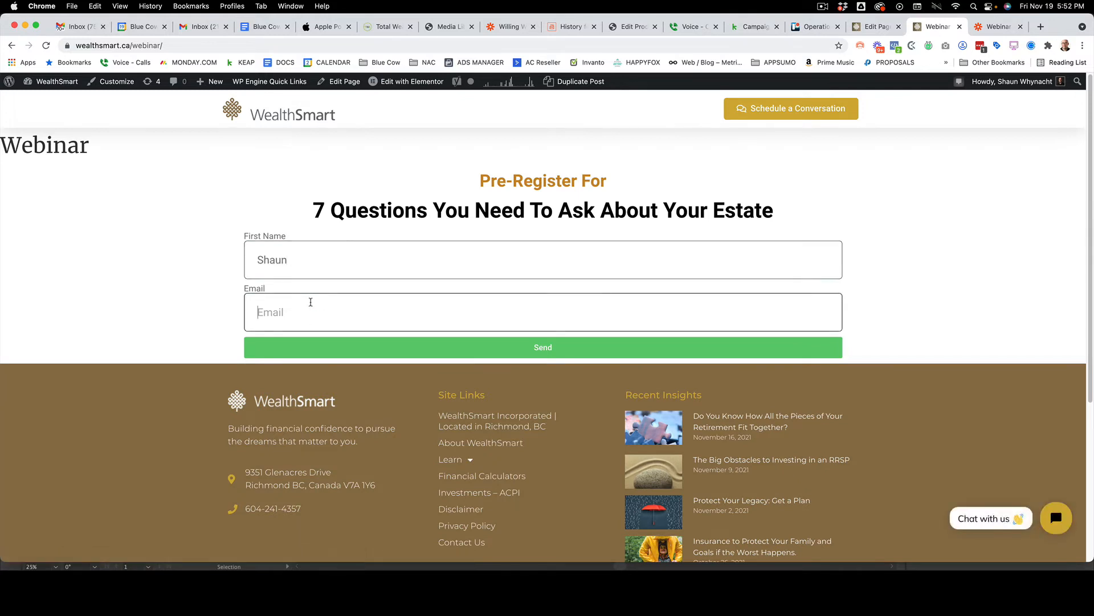
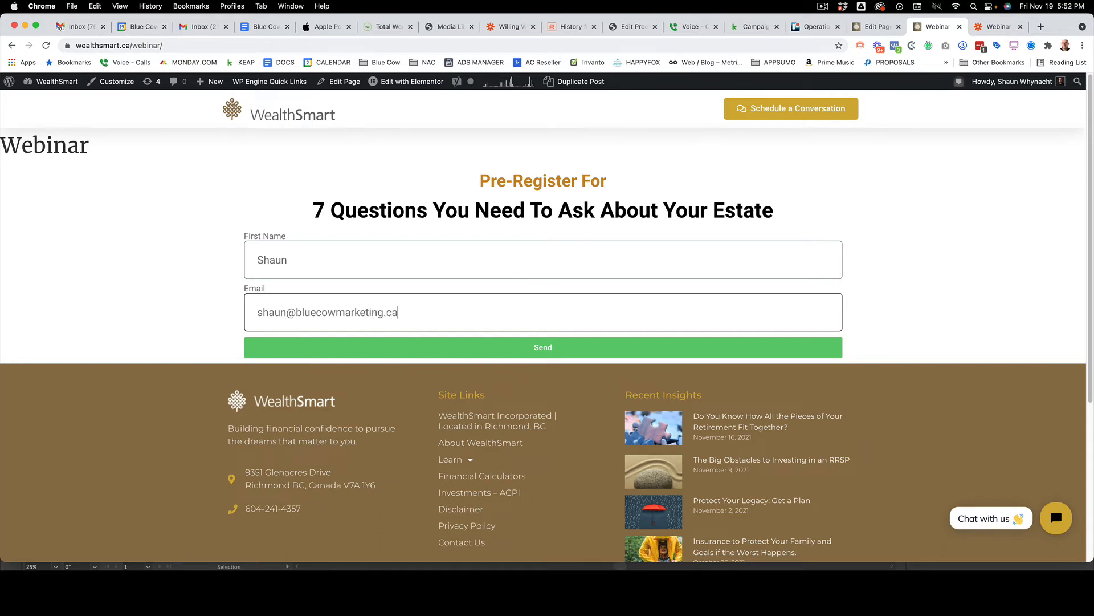
key("Return")
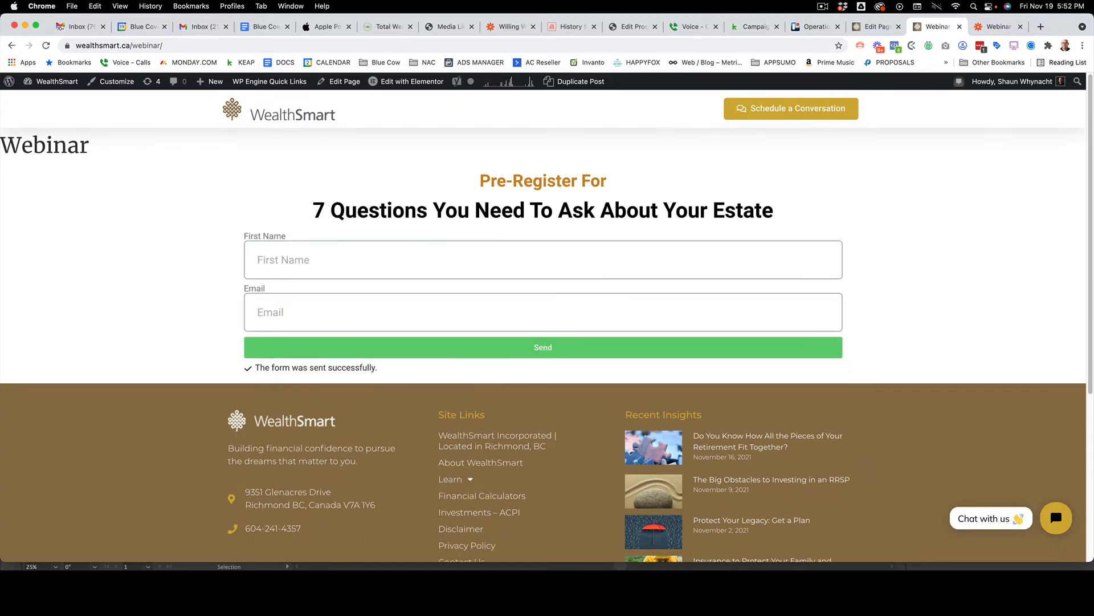
Switch back to the Zapier zap, test the Catch Hook trigger with the submitted form request and continue to the action step
left_click(1005, 25)
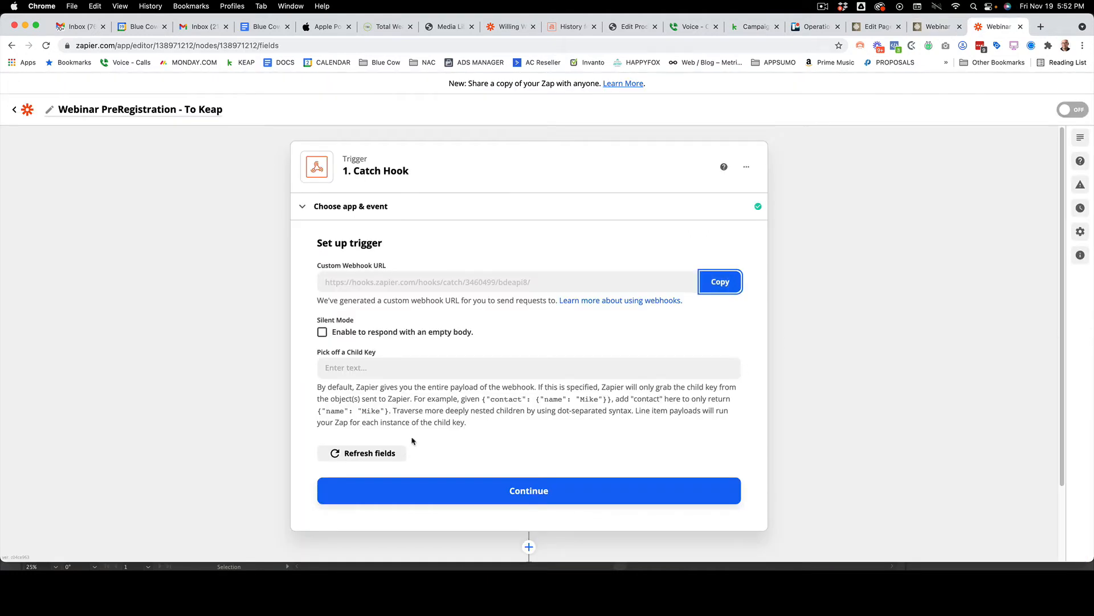
left_click(529, 492)
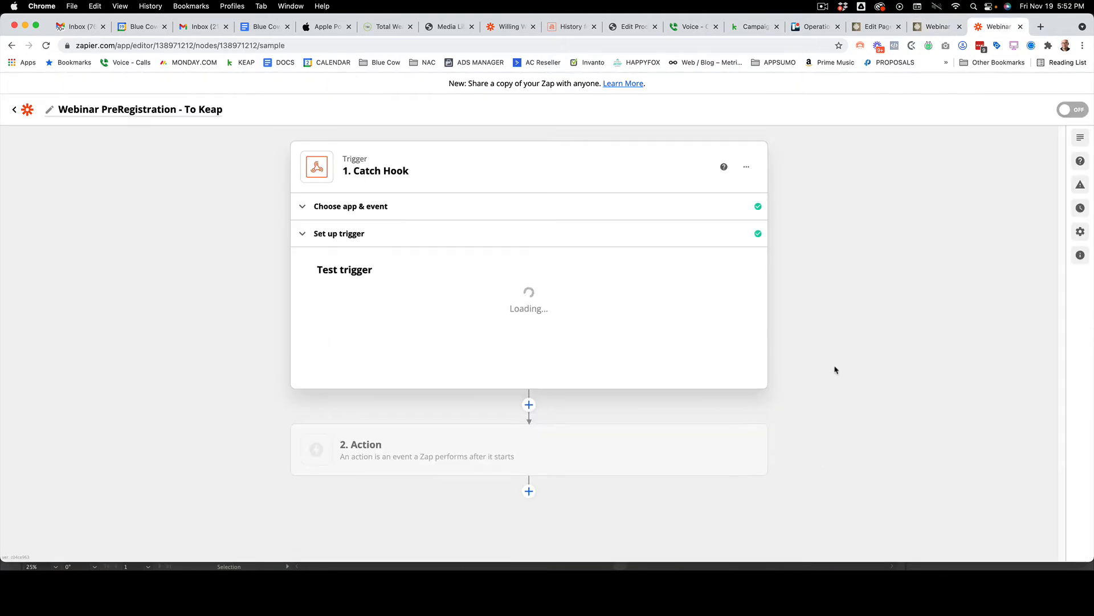
left_click(516, 433)
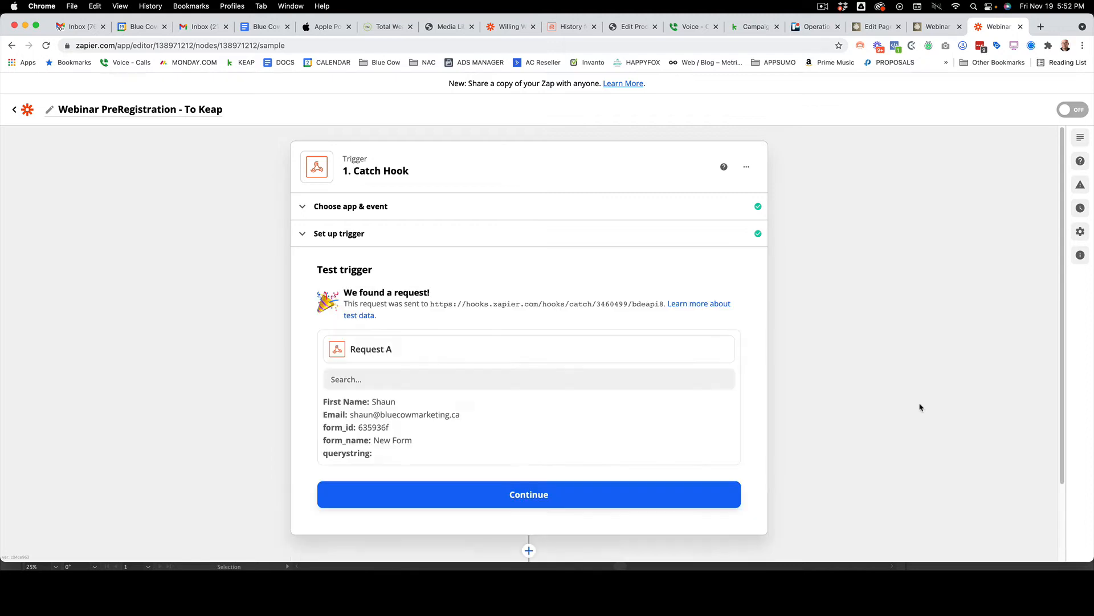
scroll(921, 407, "down", 3)
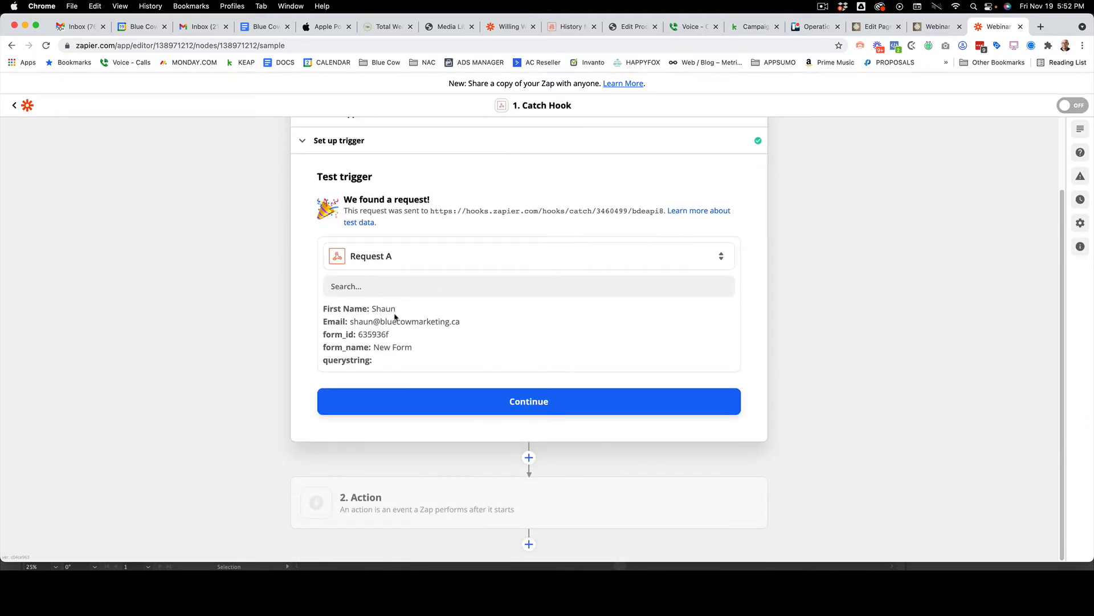
left_click_drag(362, 308, 315, 309)
left_click(294, 329)
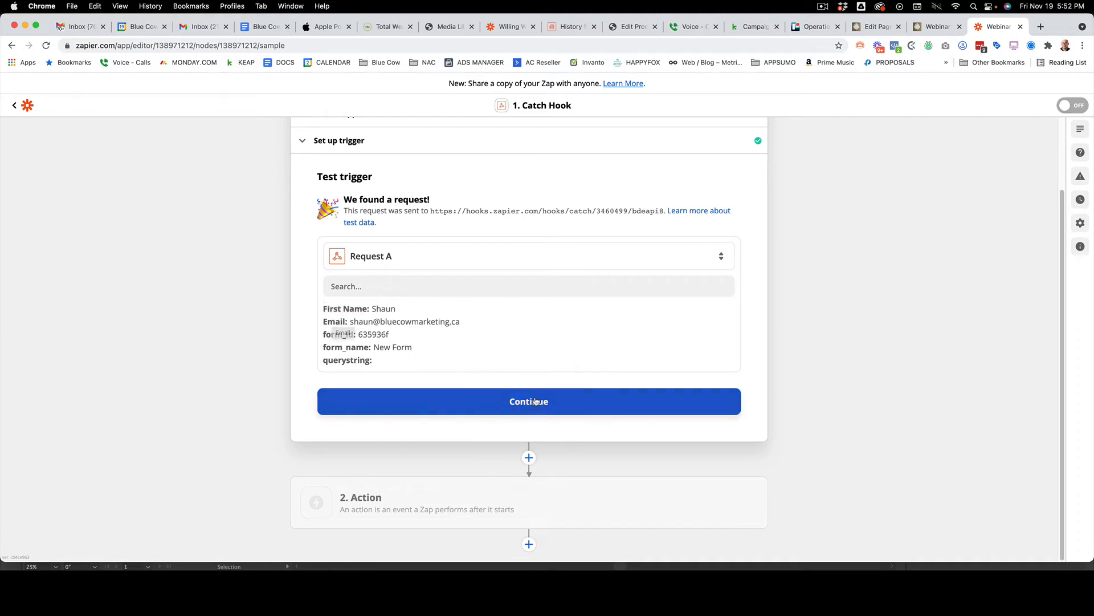
left_click(516, 402)
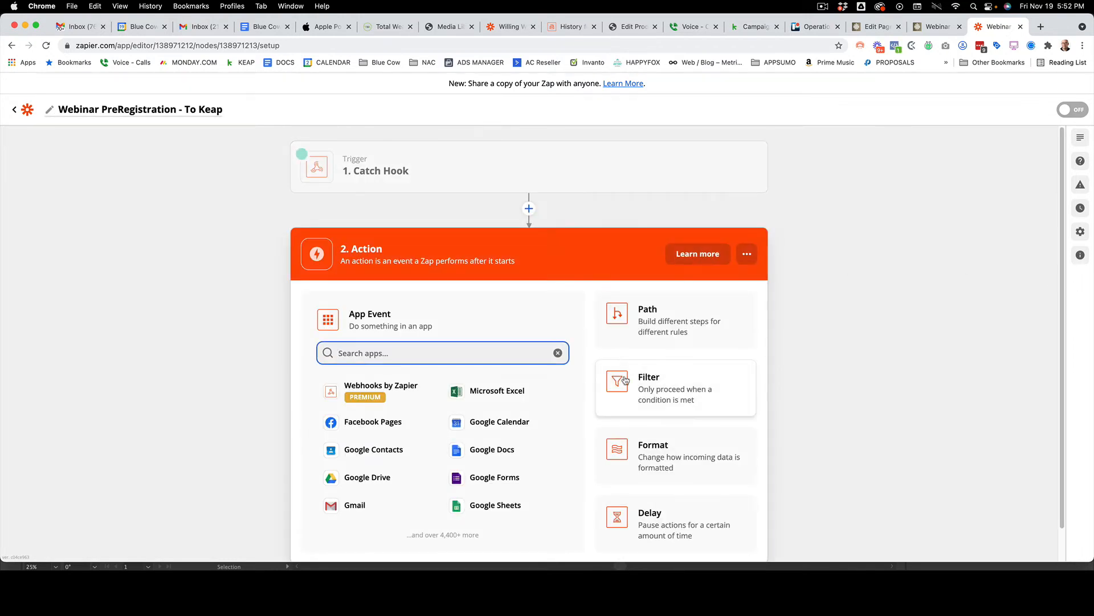
Search the action apps for Keap and choose Keap Max Classic as the zap's action app
type("kea")
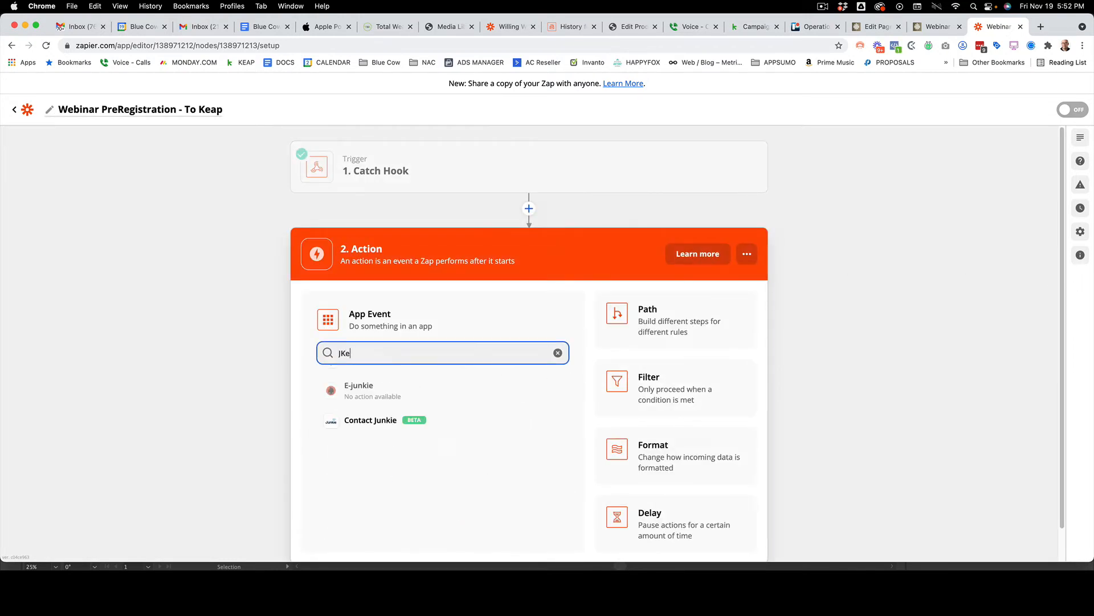
key("BackSpace")
key("BackSpace")
key("BackSpace")
type("Keap")
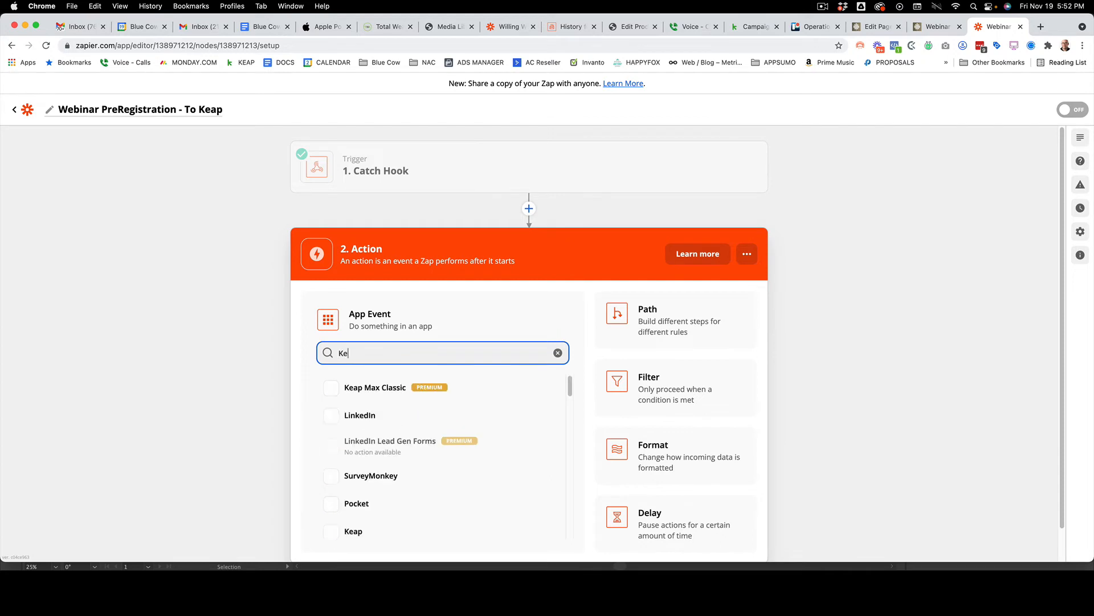
scroll(585, 395, "down", 1)
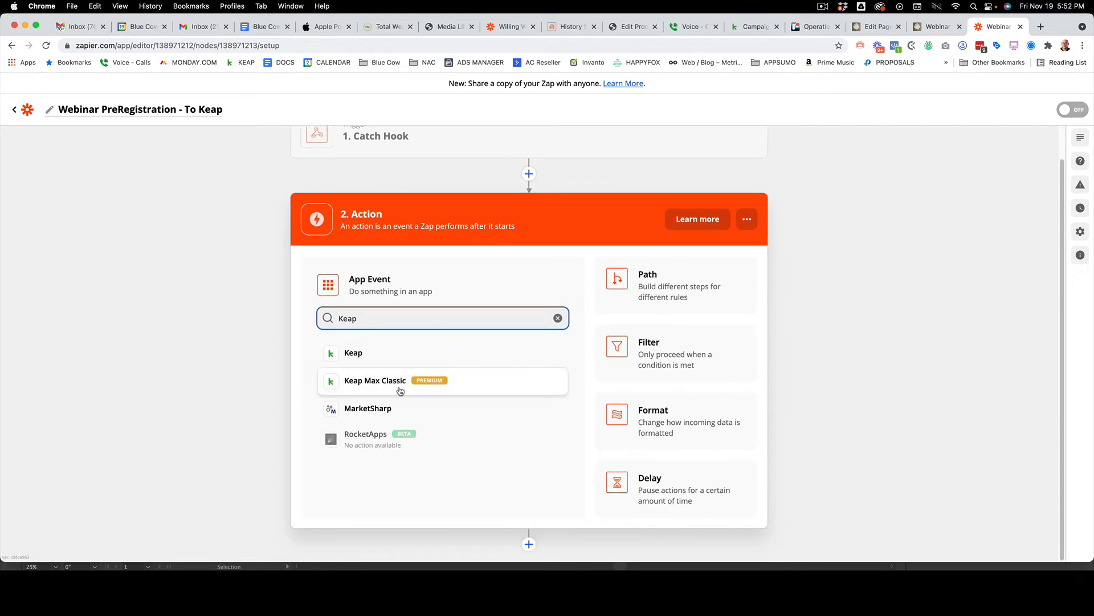
left_click(373, 388)
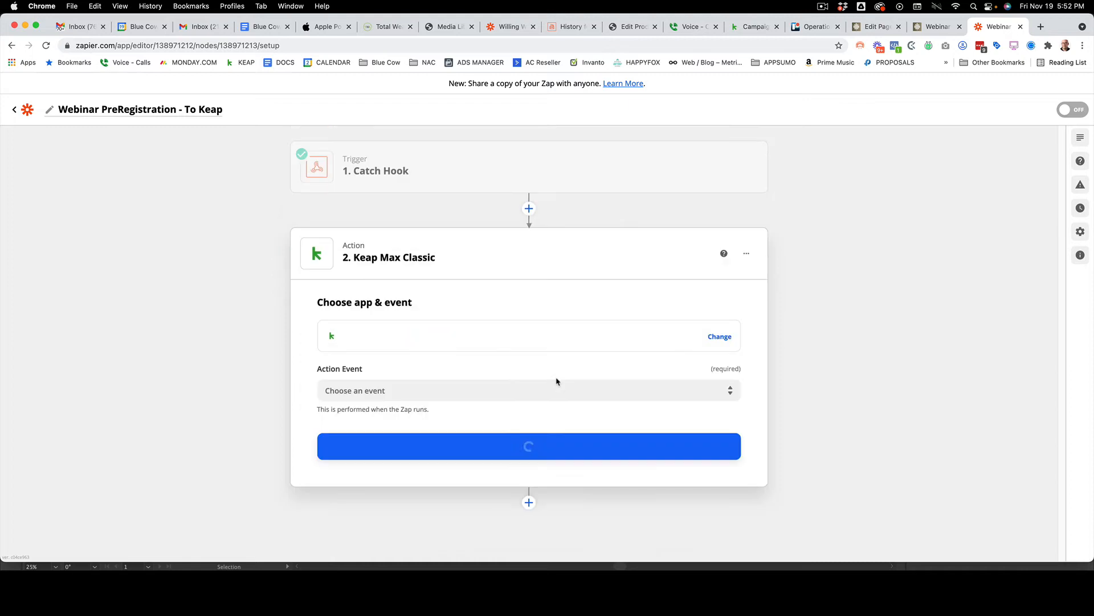
Set the action event to Create/Update Contact and continue to the account choice
left_click(352, 393)
scroll(478, 451, "up", 3)
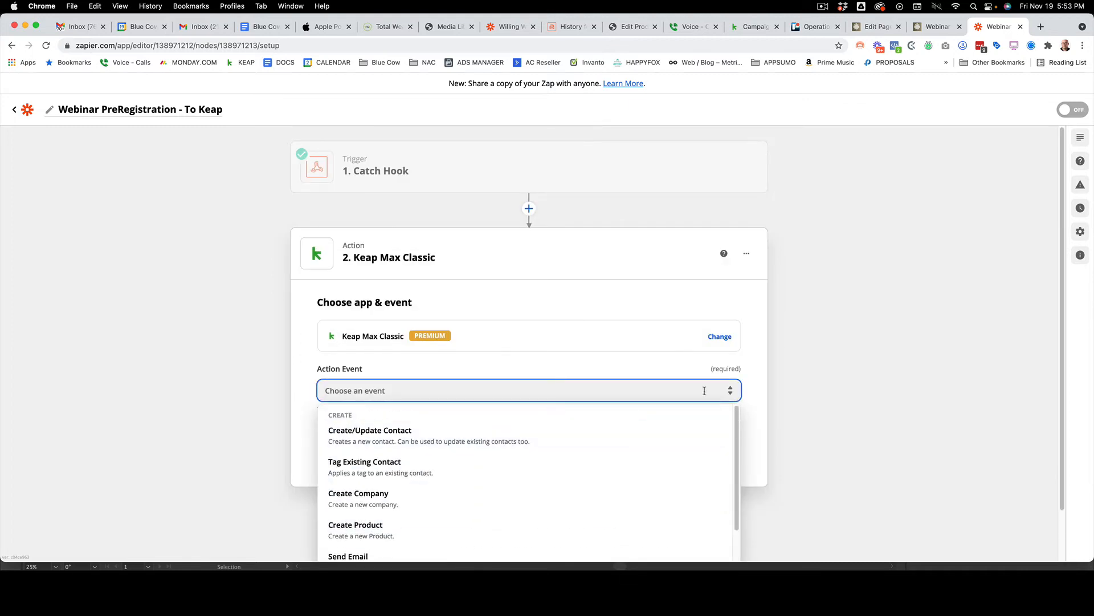
scroll(745, 376, "down", 1)
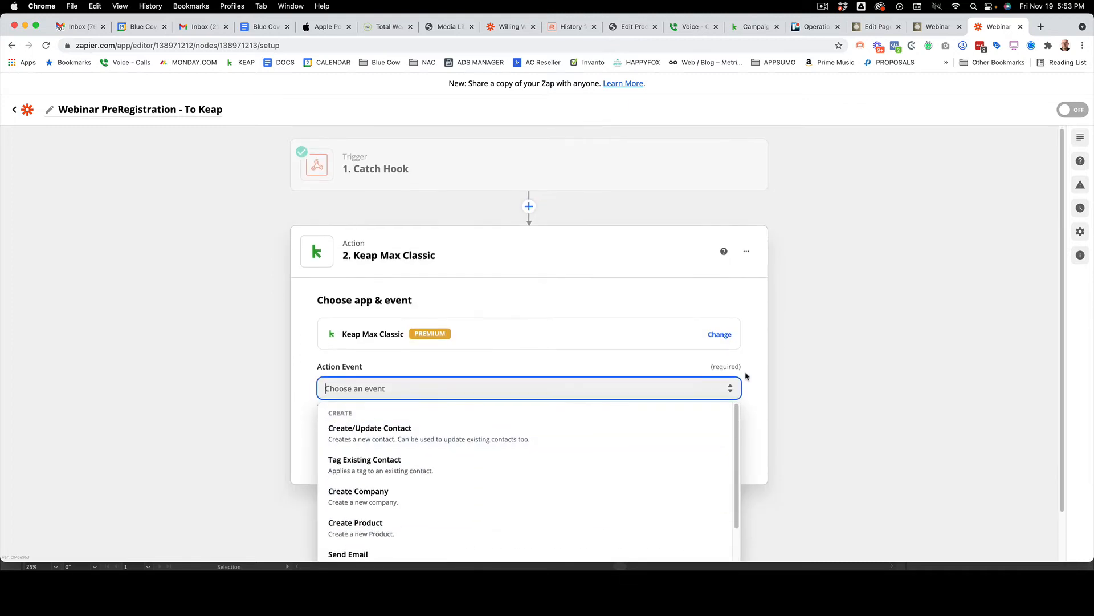
left_click(381, 437)
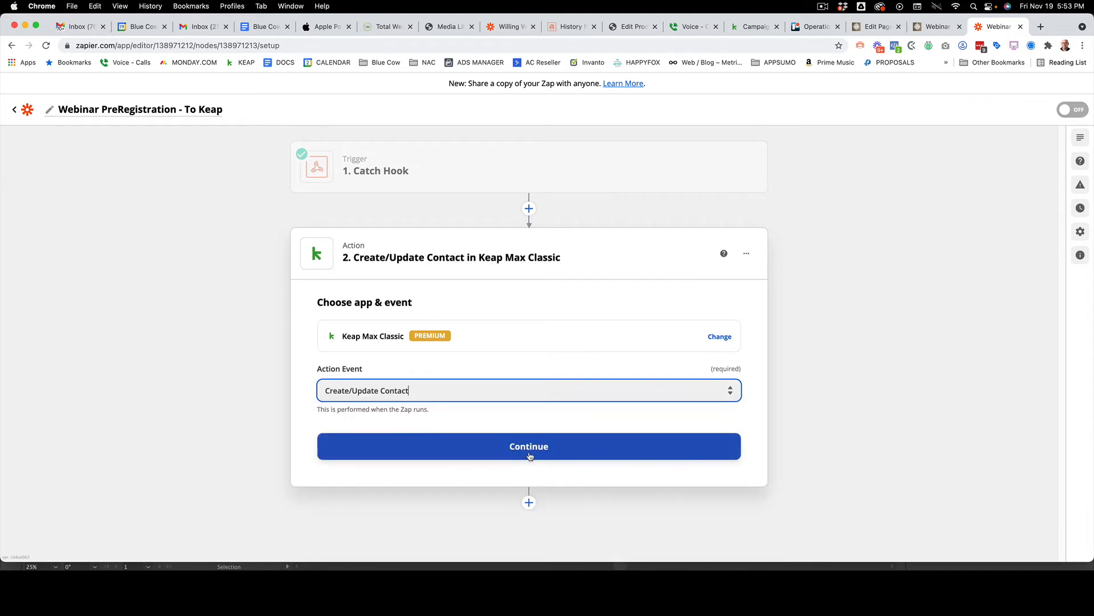
left_click(530, 453)
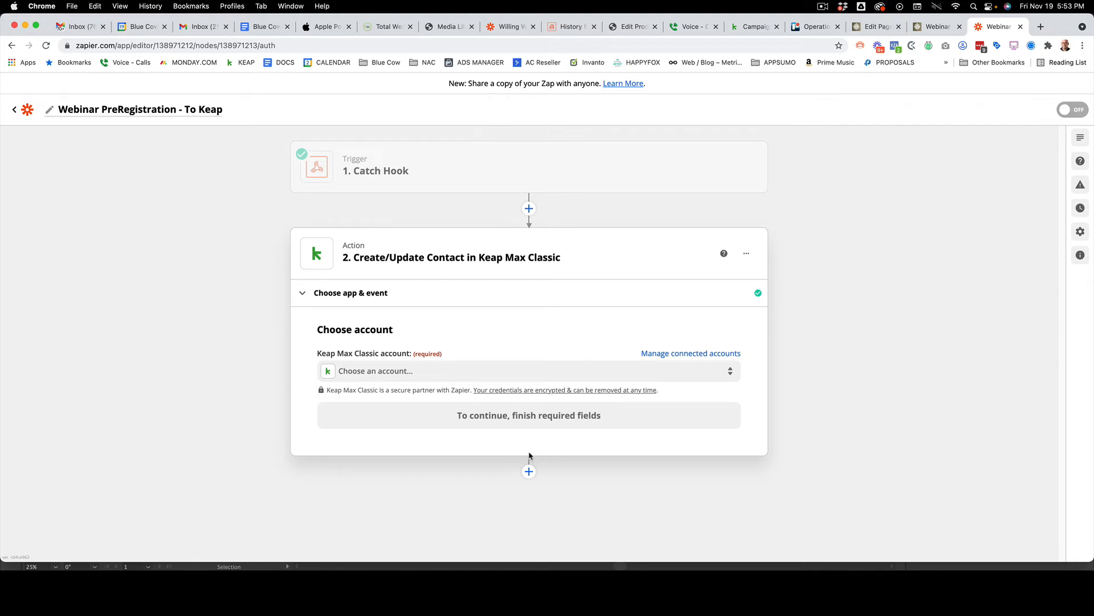
Choose the connected Infusionsoft account for Keap Max Classic and continue to the action setup
left_click(374, 372)
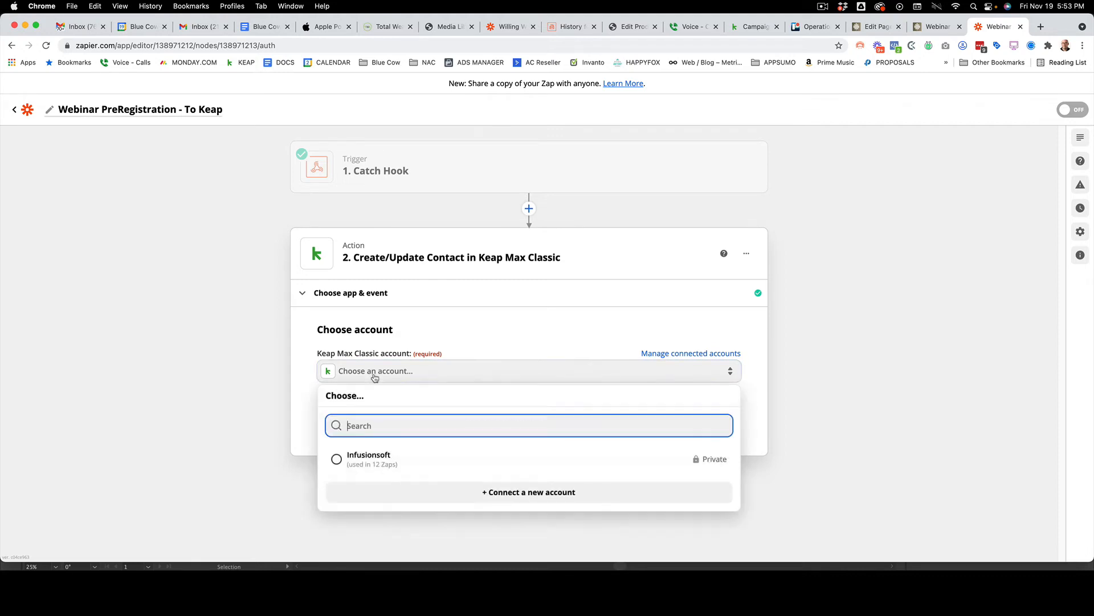
left_click(384, 463)
left_click(648, 406)
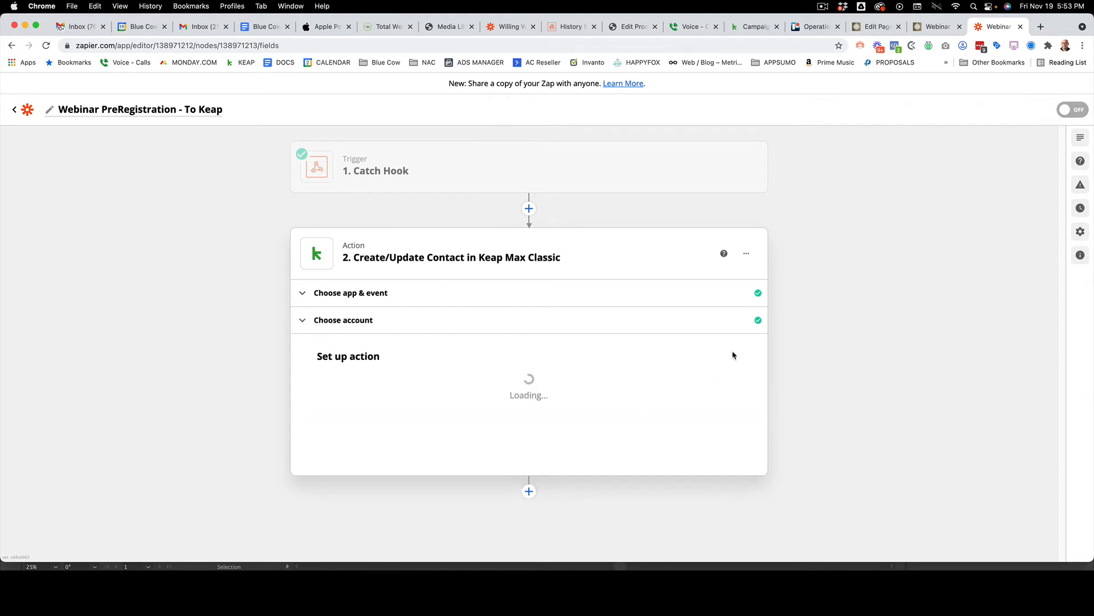
Map the contact's required Email field to the Email value from the Catch Hook trigger
scroll(834, 347, "down", 6)
scroll(835, 346, "up", 2)
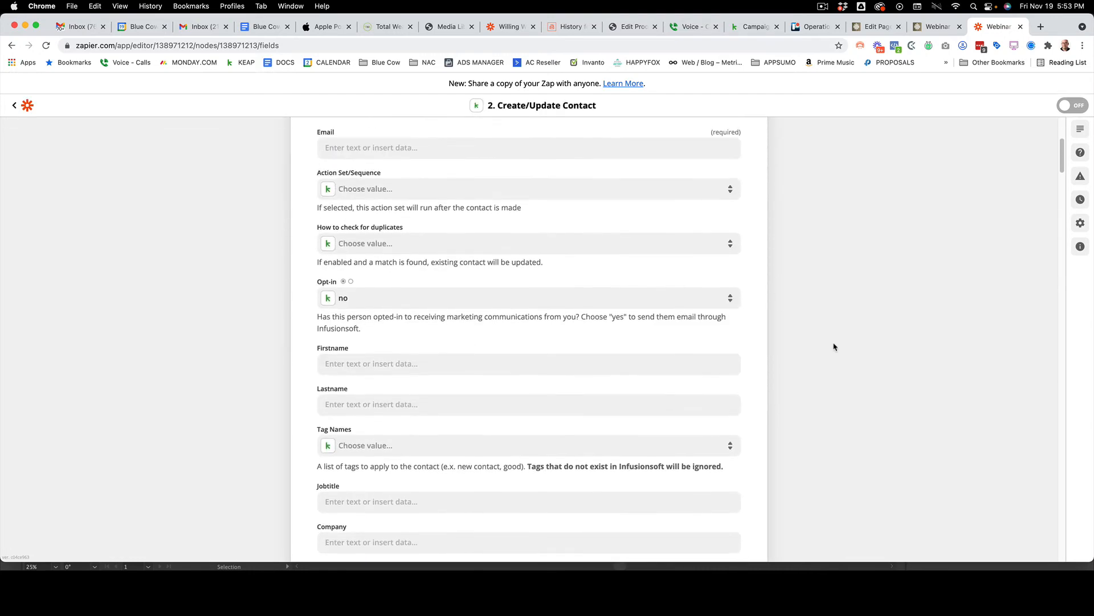
scroll(835, 347, "up", 1)
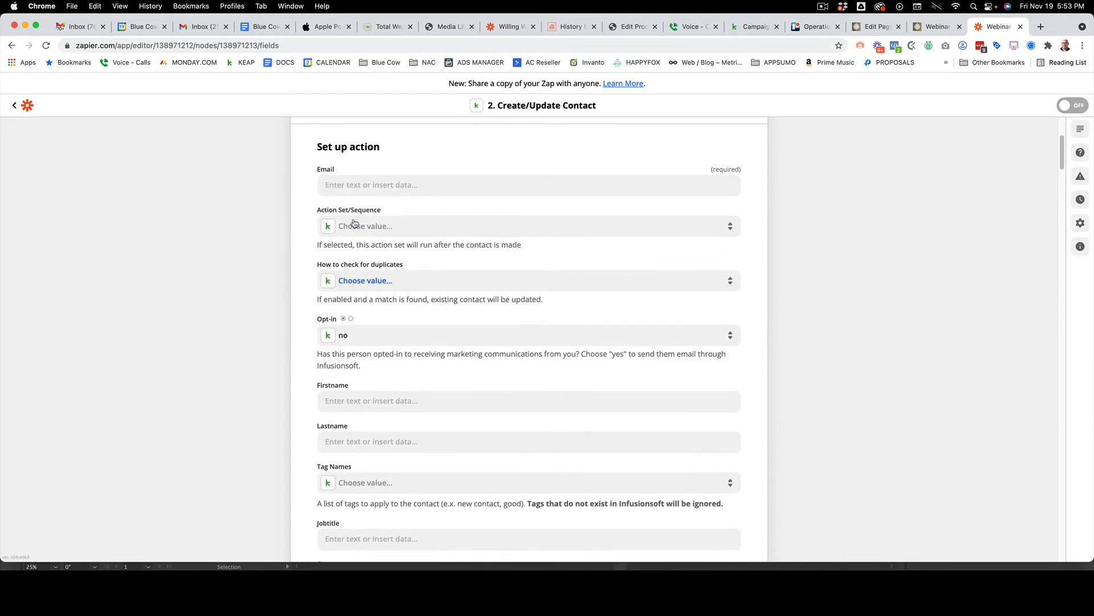
left_click(341, 183)
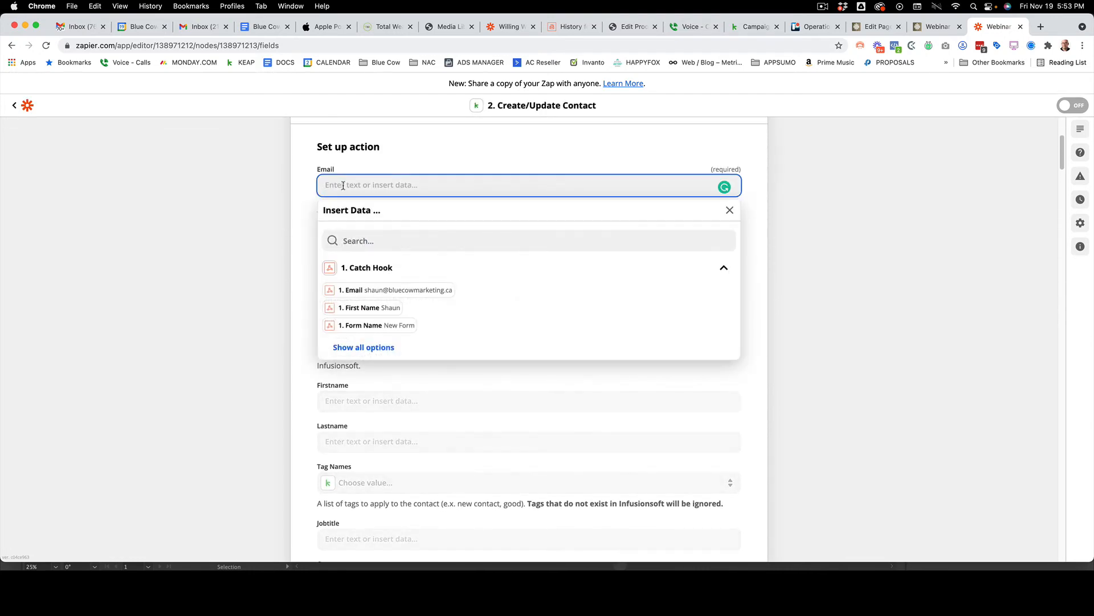
left_click(367, 289)
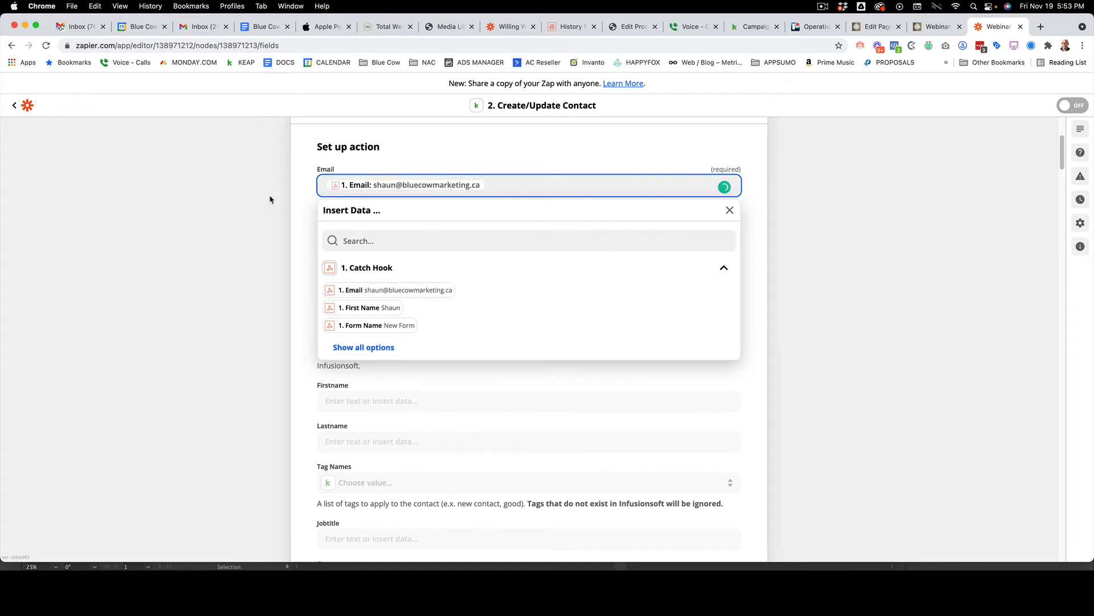
left_click(300, 204)
Set Opt-in to yes and map the Firstname field to the Catch Hook's First Name value
scroll(472, 239, "down", 3)
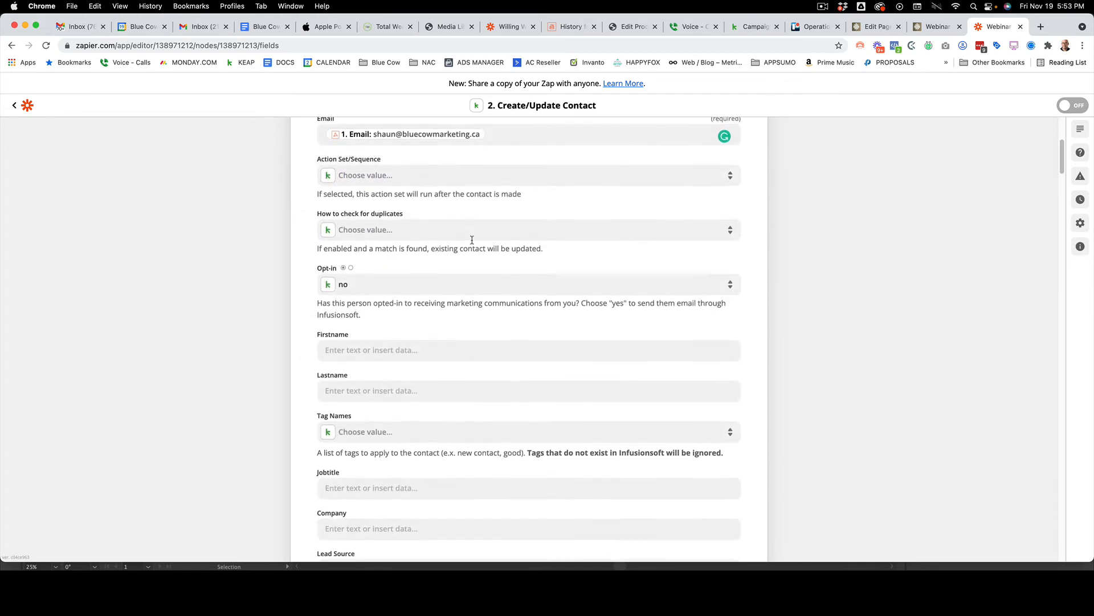
left_click(343, 291)
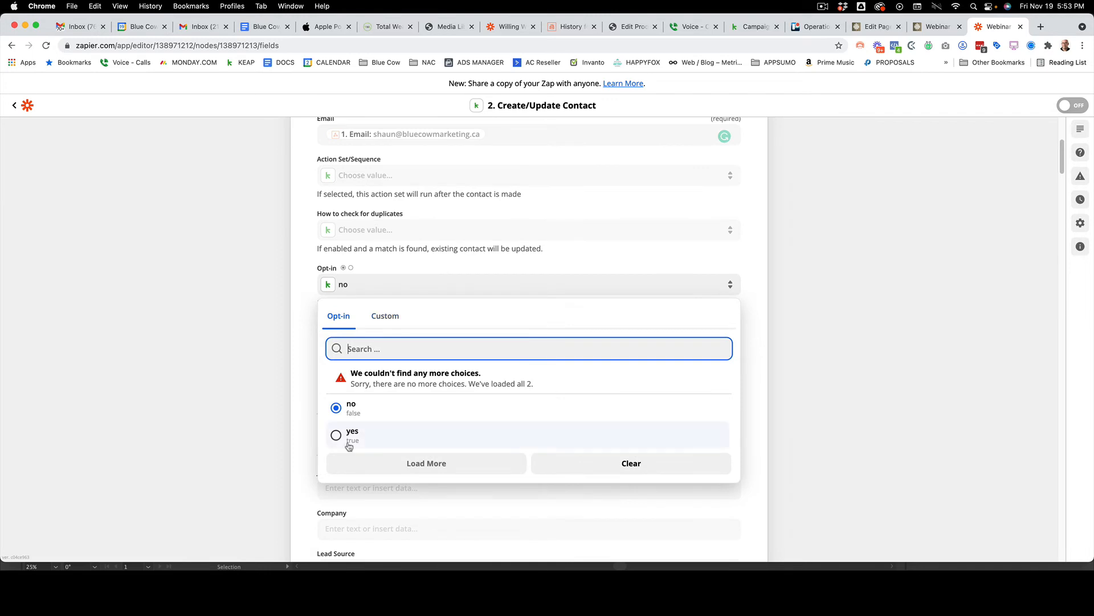
left_click(349, 443)
left_click(348, 351)
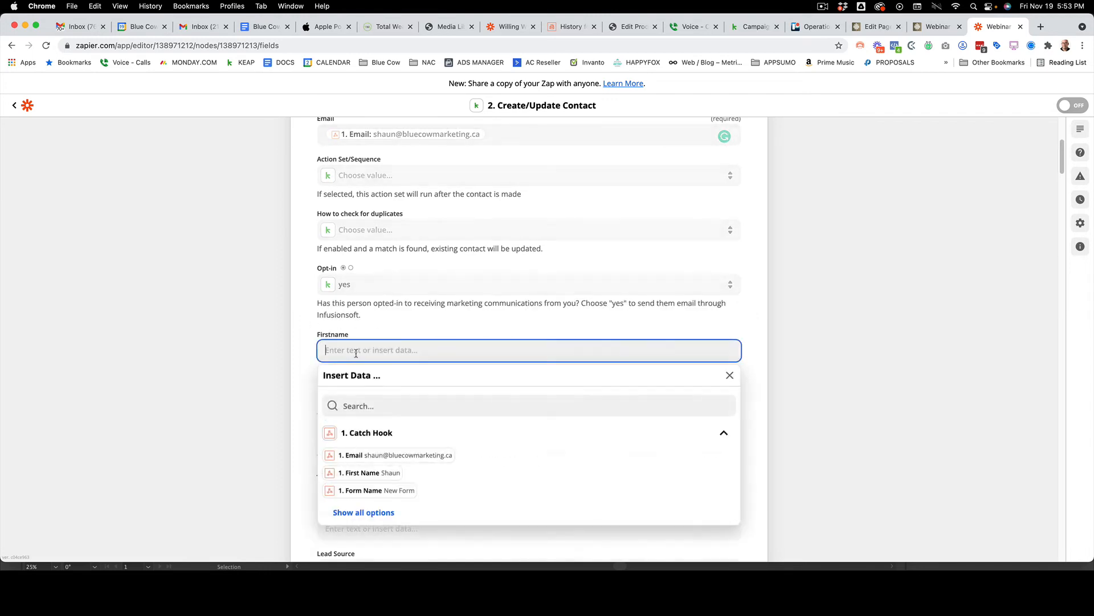
left_click(388, 473)
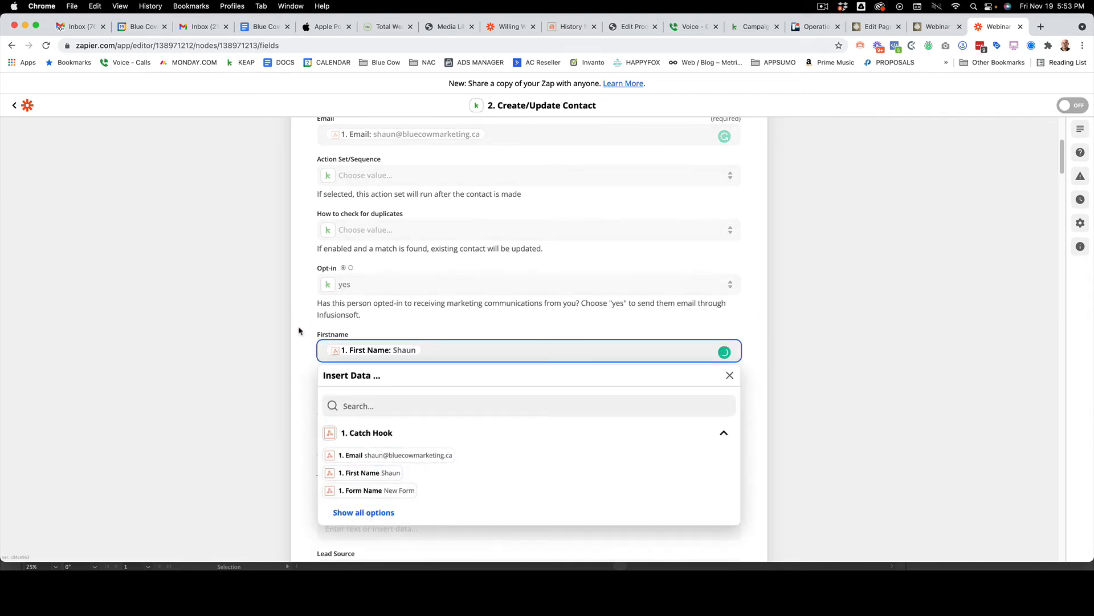
left_click(318, 330)
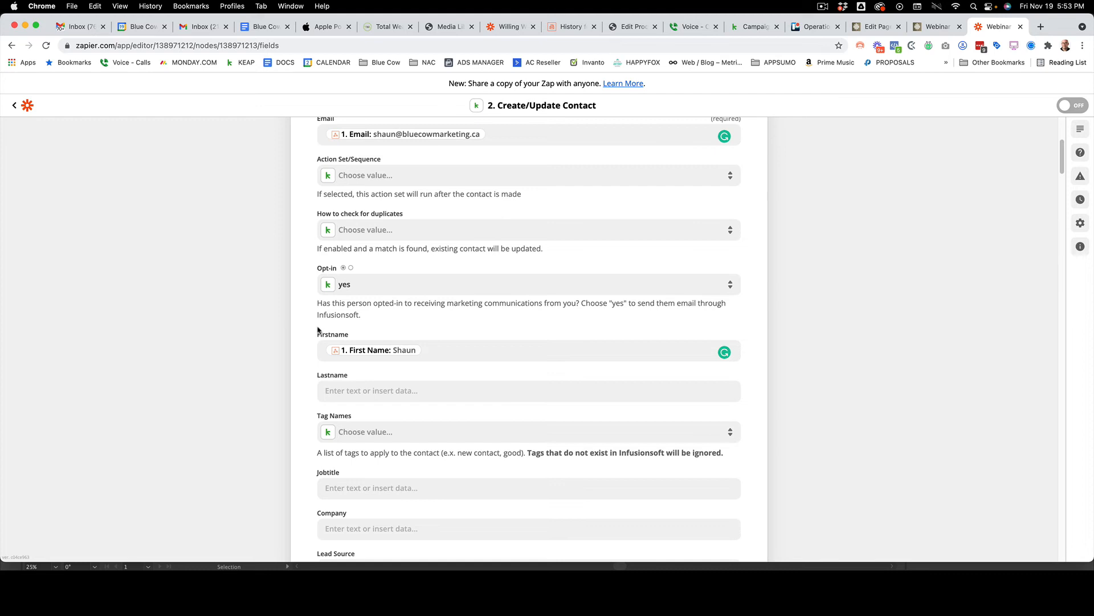
Search the contact's tag names for "Trigger" and choose Trigger-January 27th Webinar Preregistration-Start
scroll(335, 431, "down", 2)
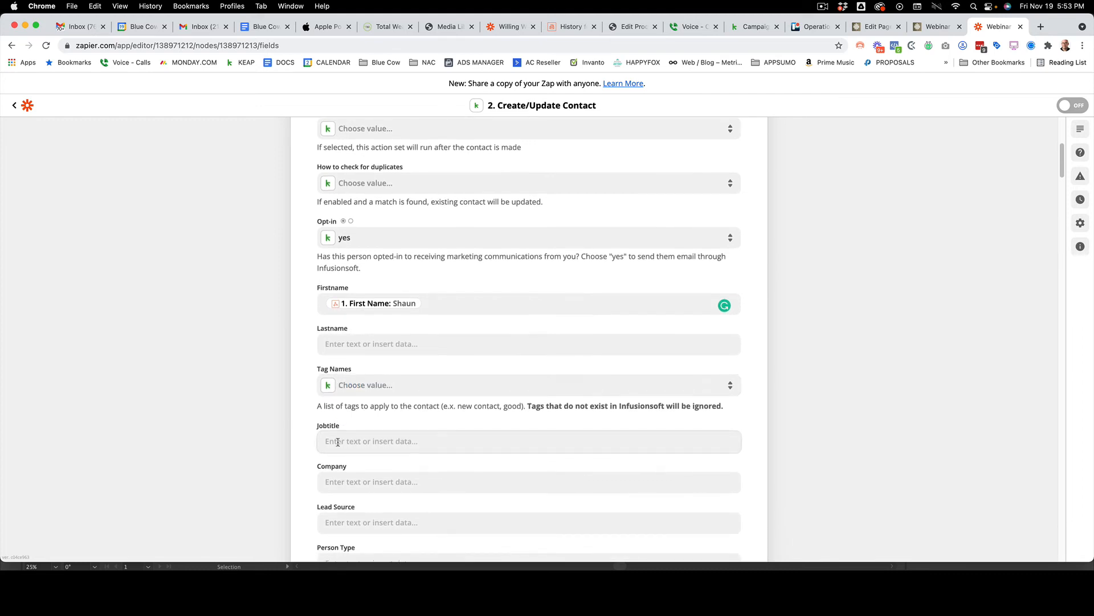
left_click(352, 379)
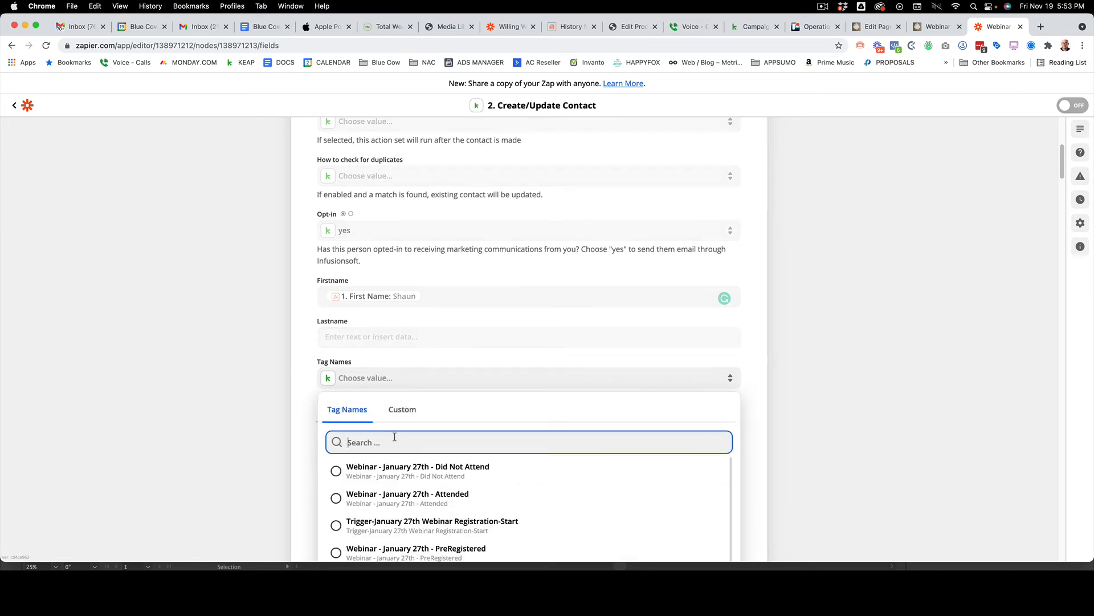
type("Trigger")
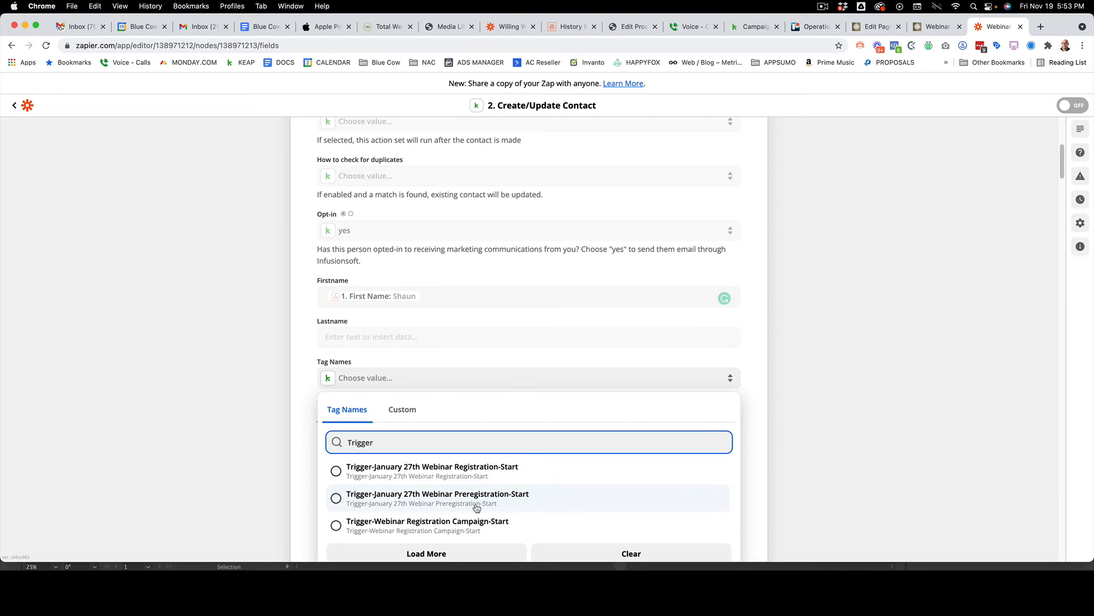
left_click(659, 510)
Leave the remaining contact fields empty, continue to the action test and send the test contact to Keap Max Classic
scroll(433, 388, "down", 4)
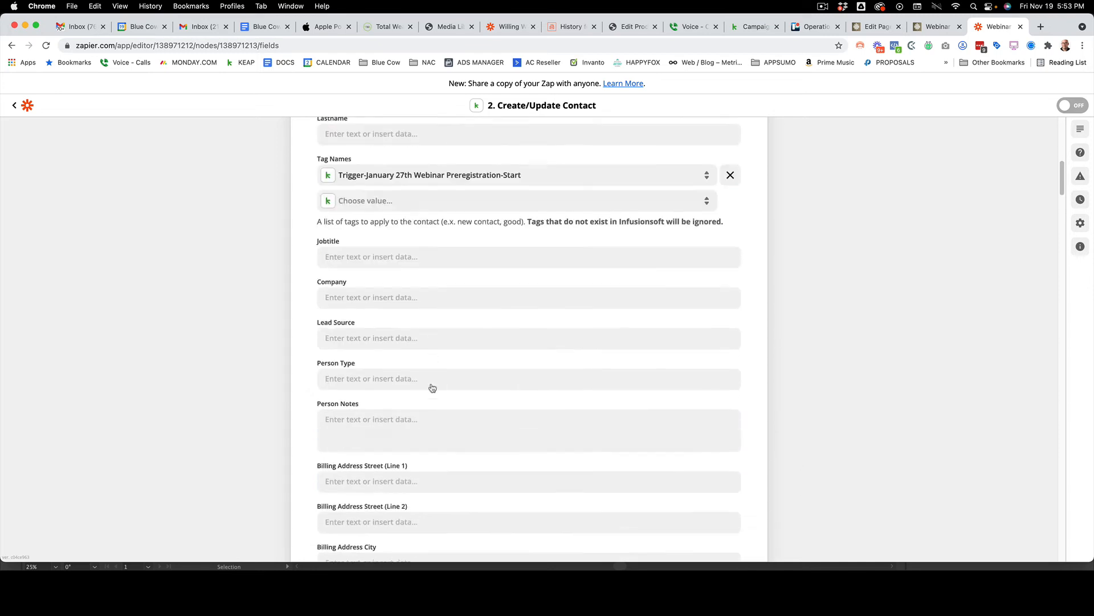
scroll(432, 388, "down", 4)
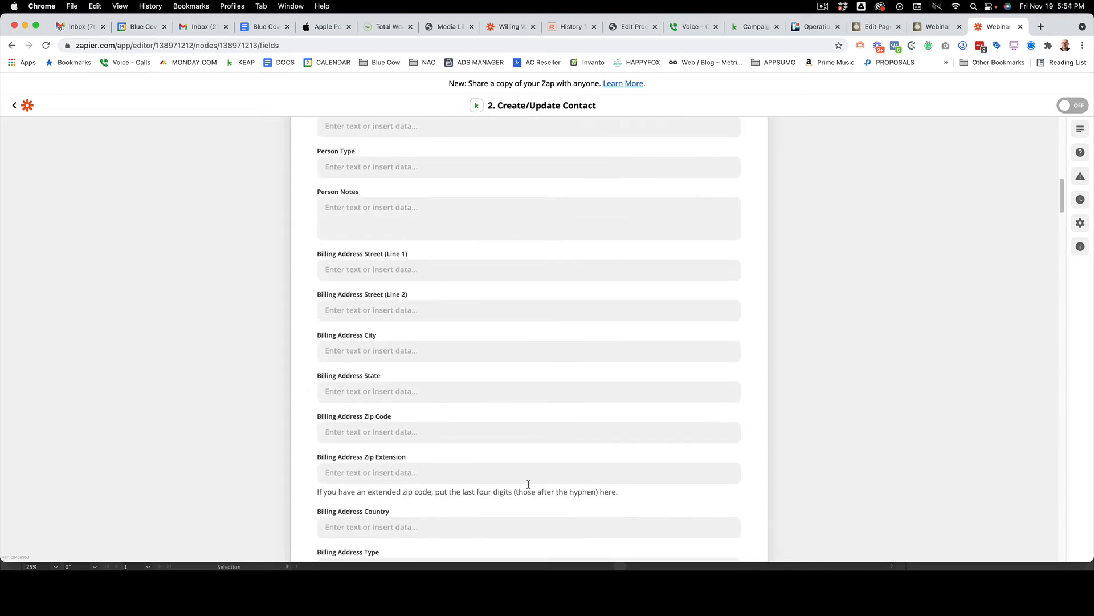
scroll(530, 430, "down", 8)
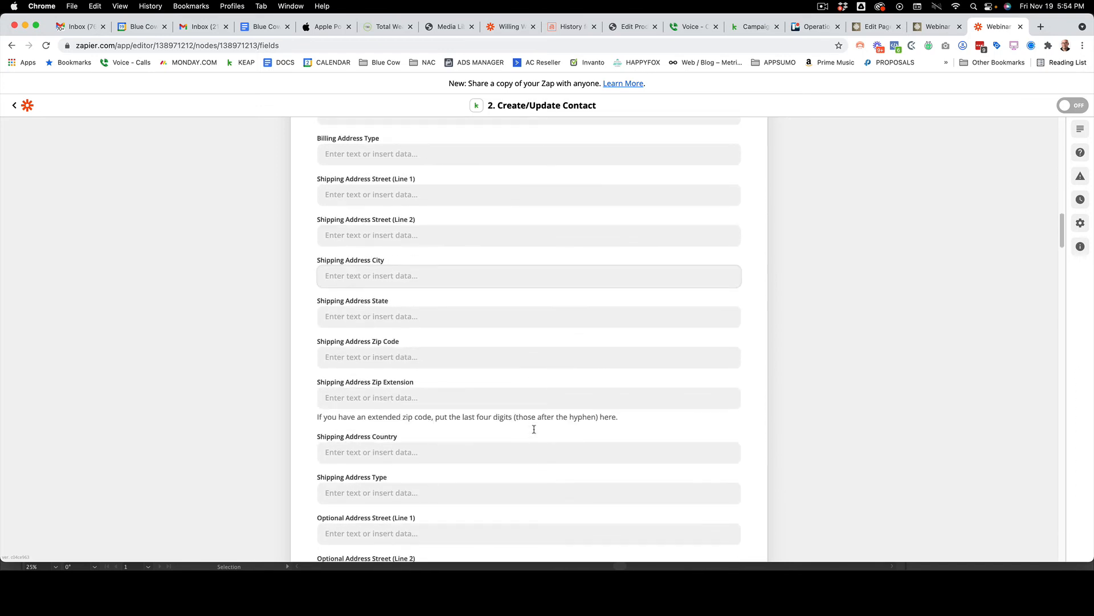
scroll(534, 432, "down", 10)
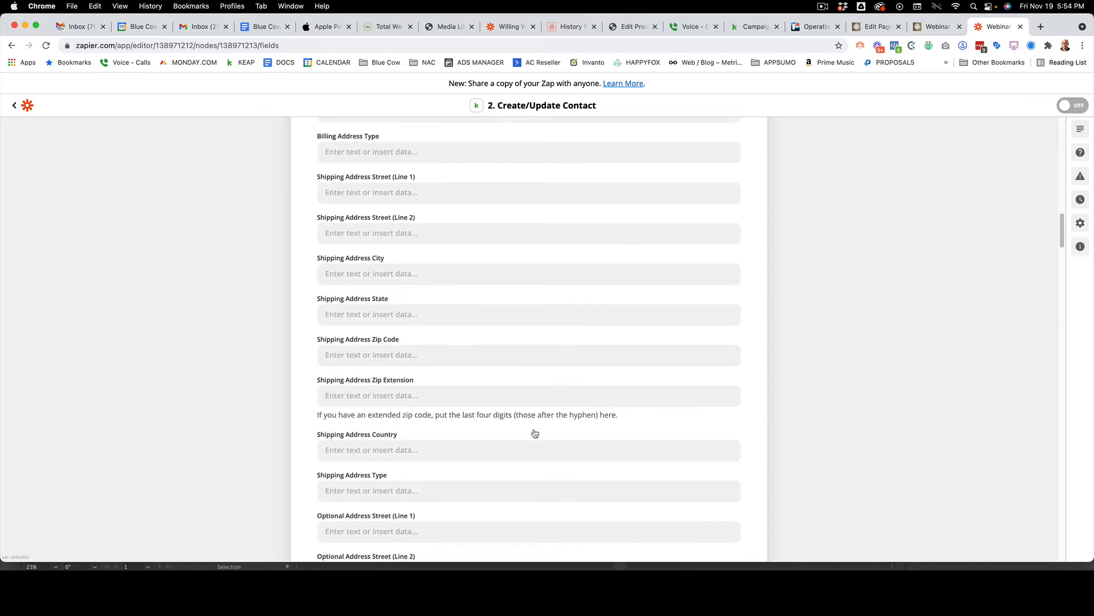
scroll(534, 433, "down", 20)
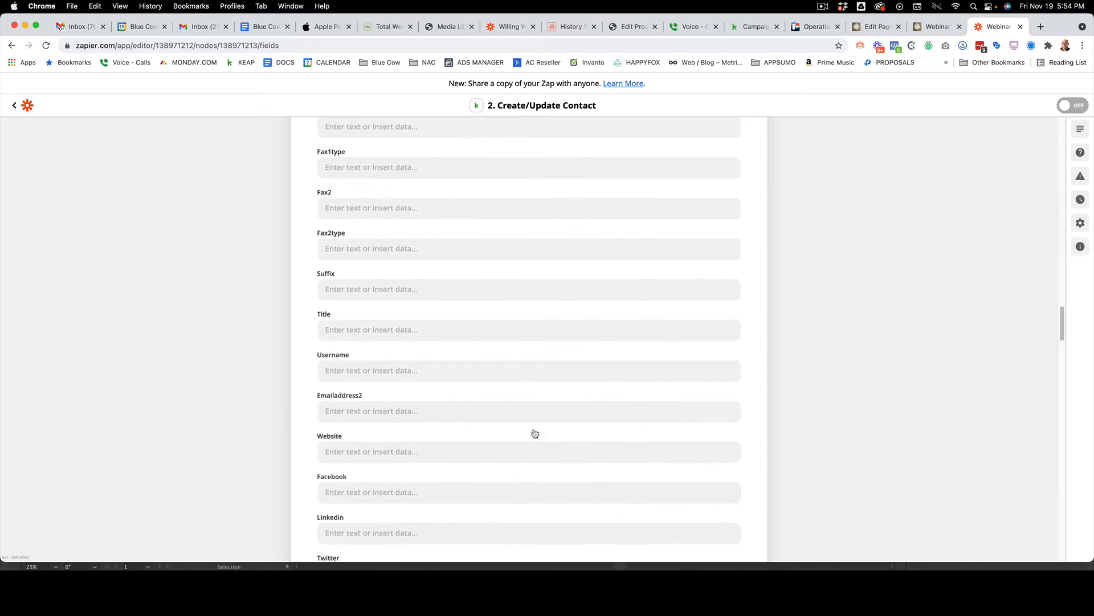
scroll(534, 429, "down", 20)
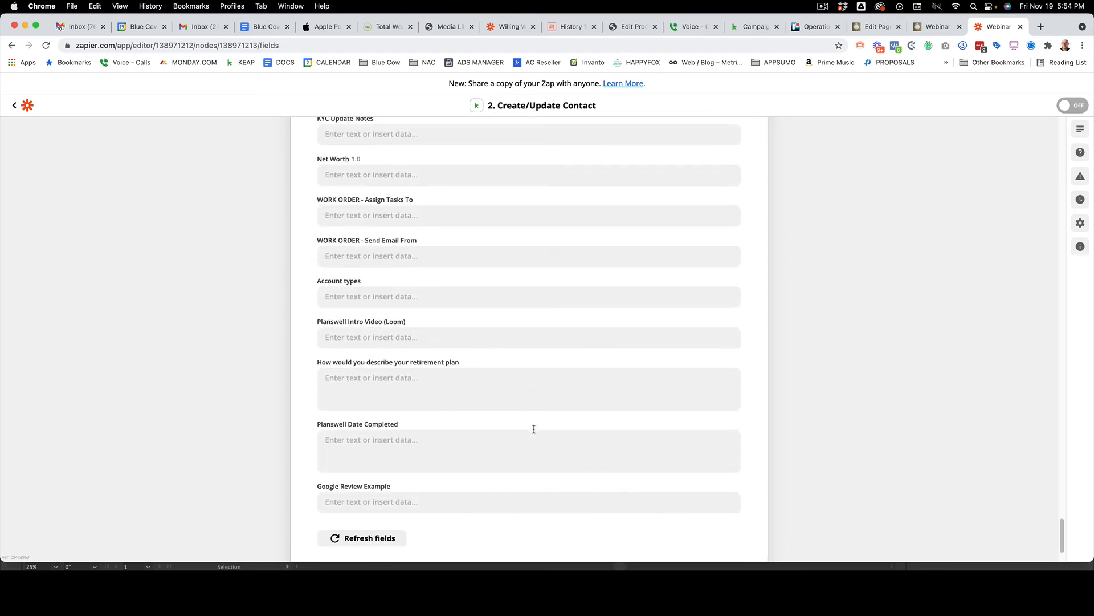
left_click(538, 494)
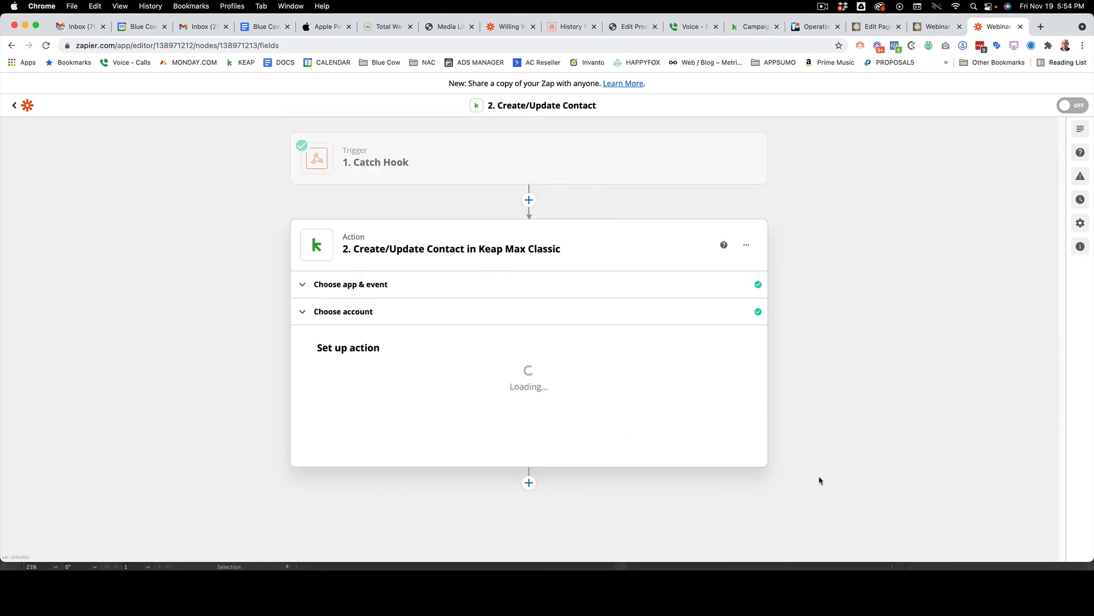
scroll(589, 417, "down", 6)
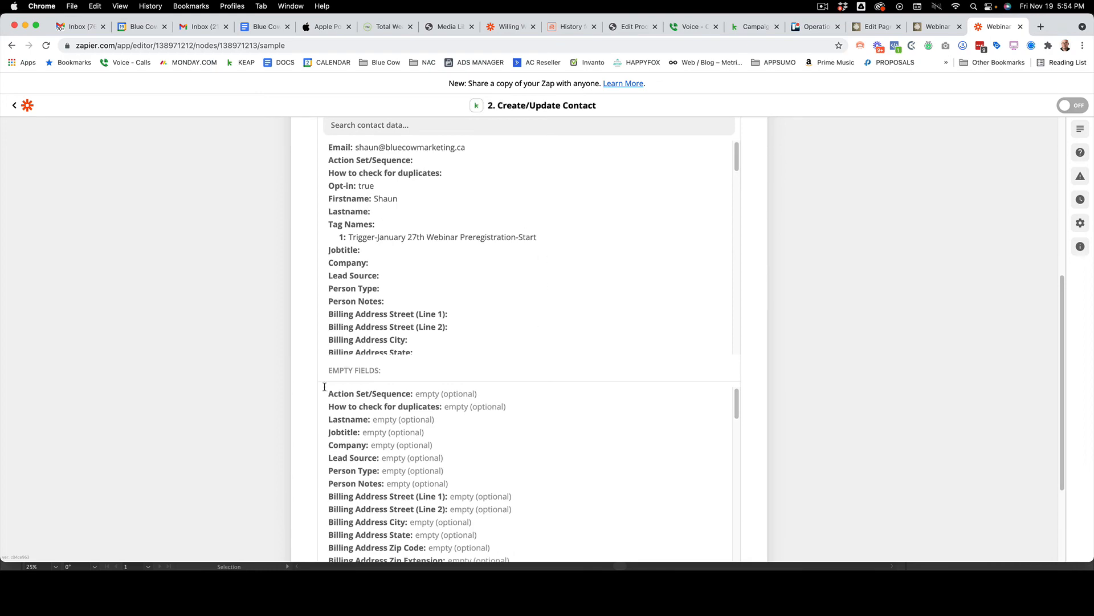
scroll(534, 429, "down", 3)
scroll(534, 429, "down", 15)
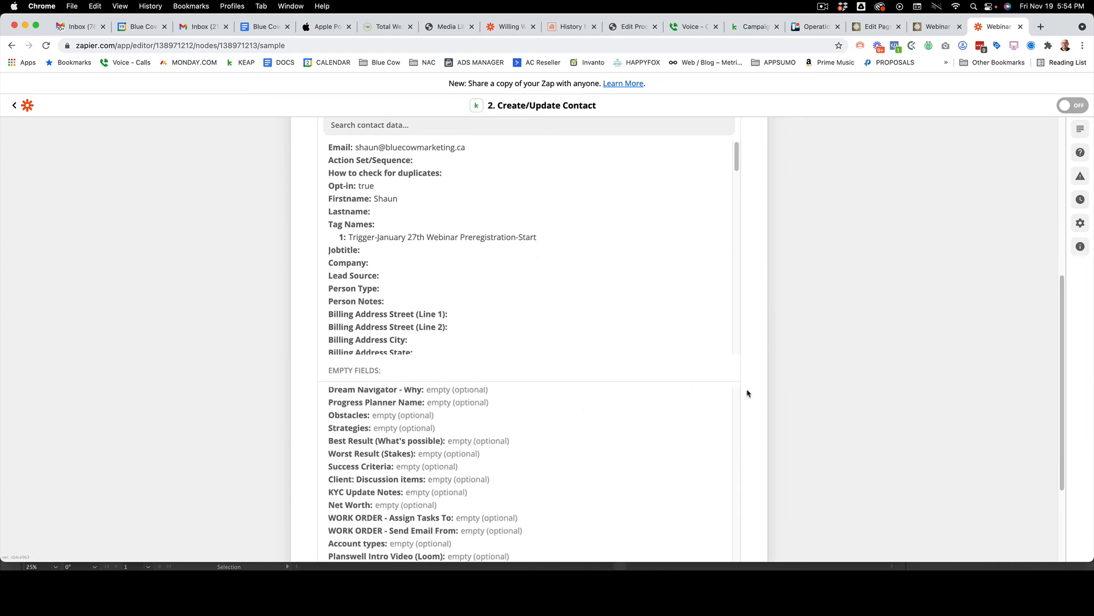
left_click(627, 496)
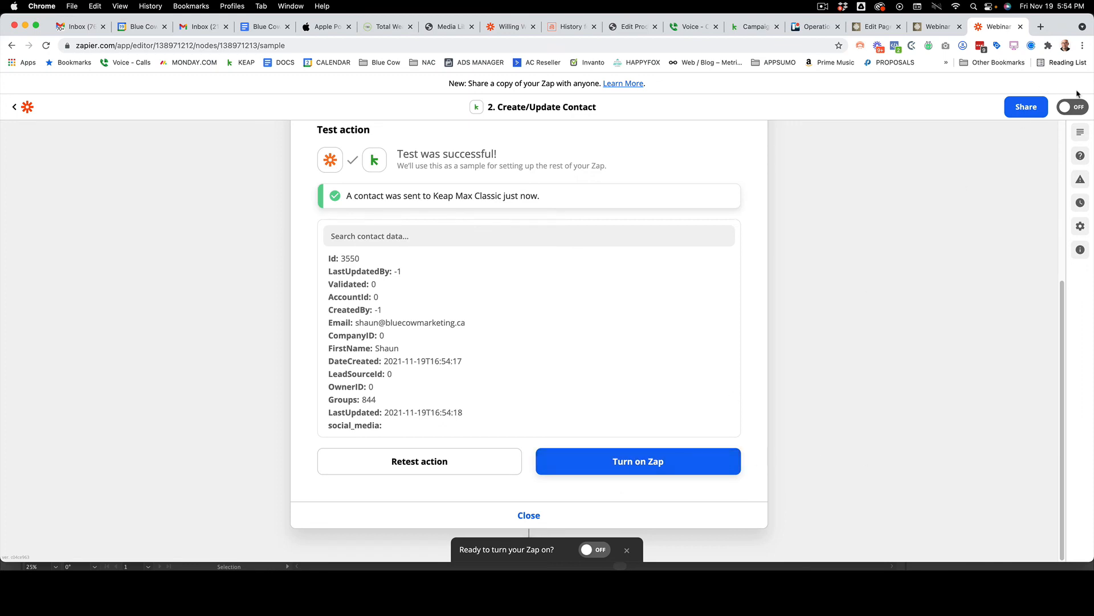
Turn on the zap and dismiss the offer to share a copy of it
left_click(632, 464)
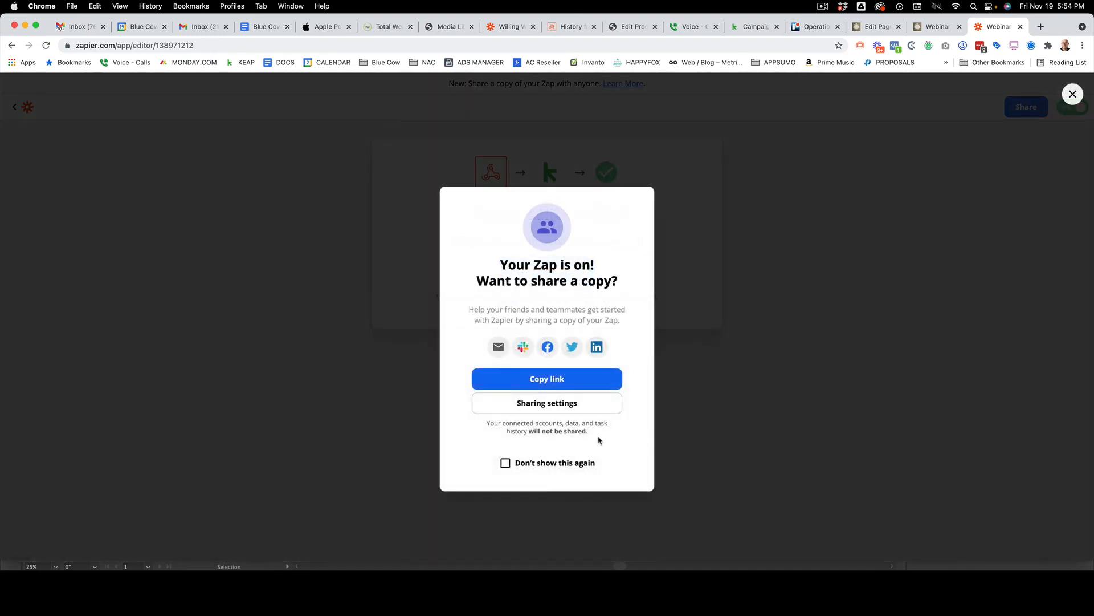
left_click(337, 403)
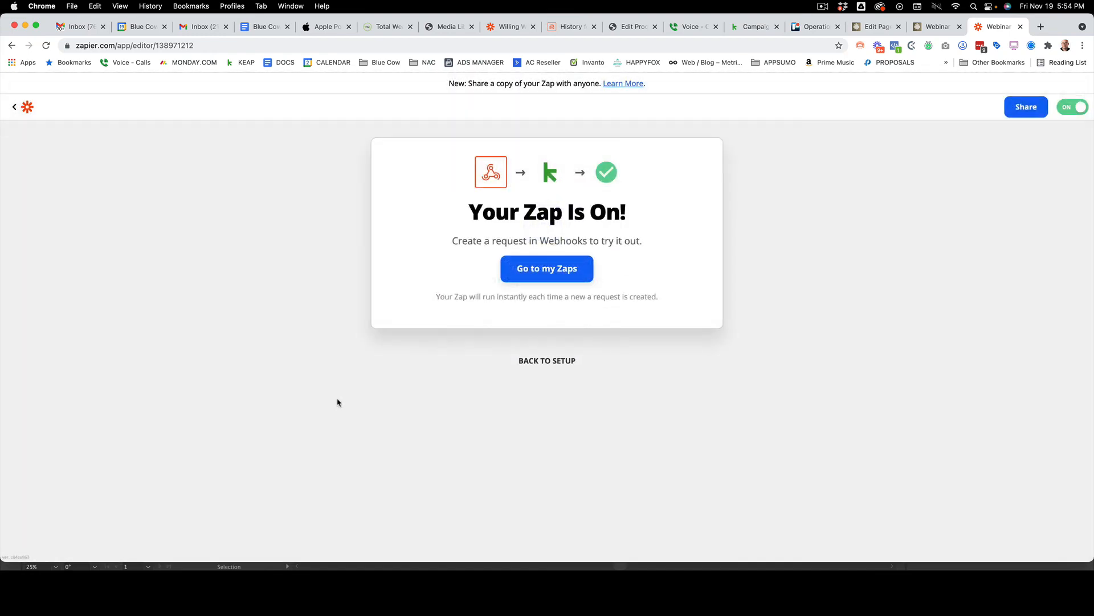